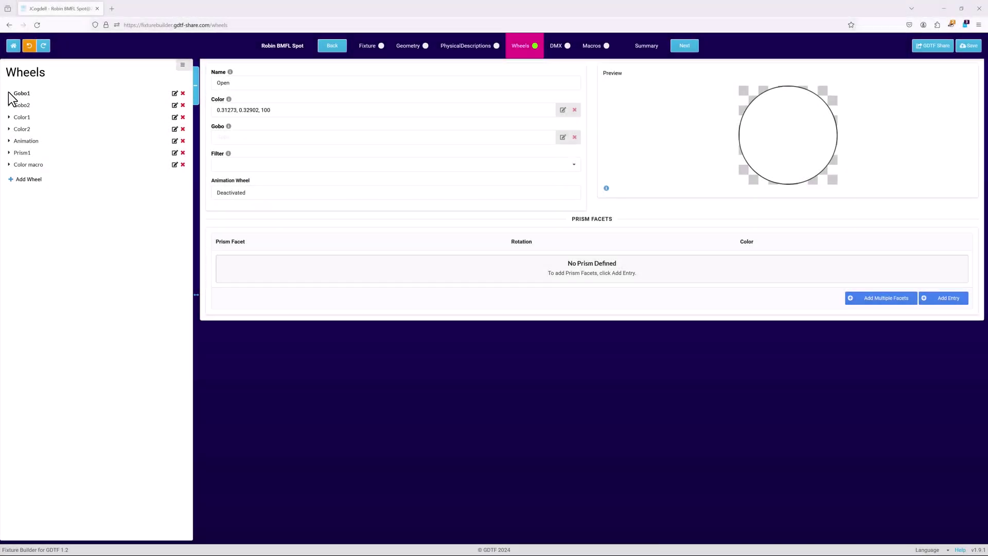
Expand Gobo1 and Color1 to view slots G01 (New Raylines) and C01 (Deep Red)
left_click(10, 94)
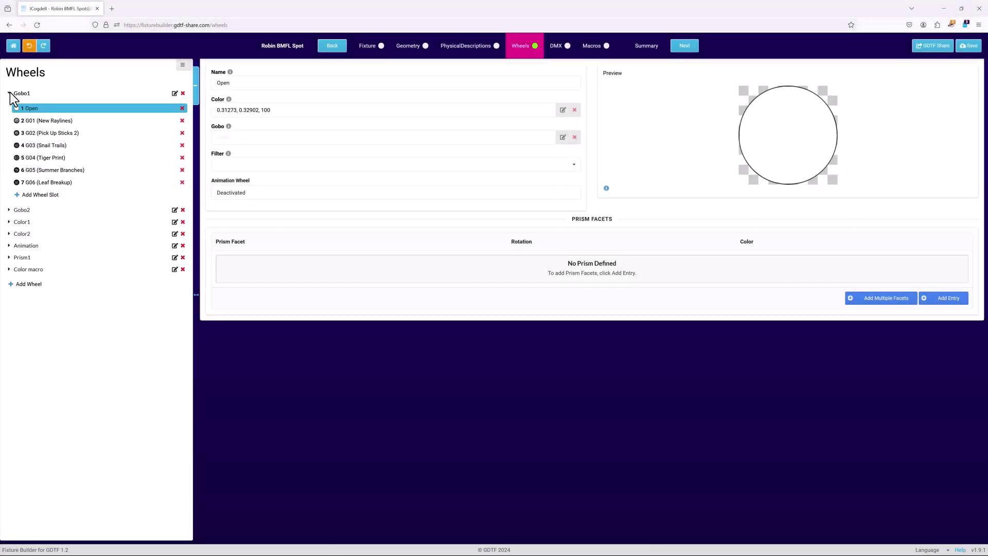
left_click(41, 122)
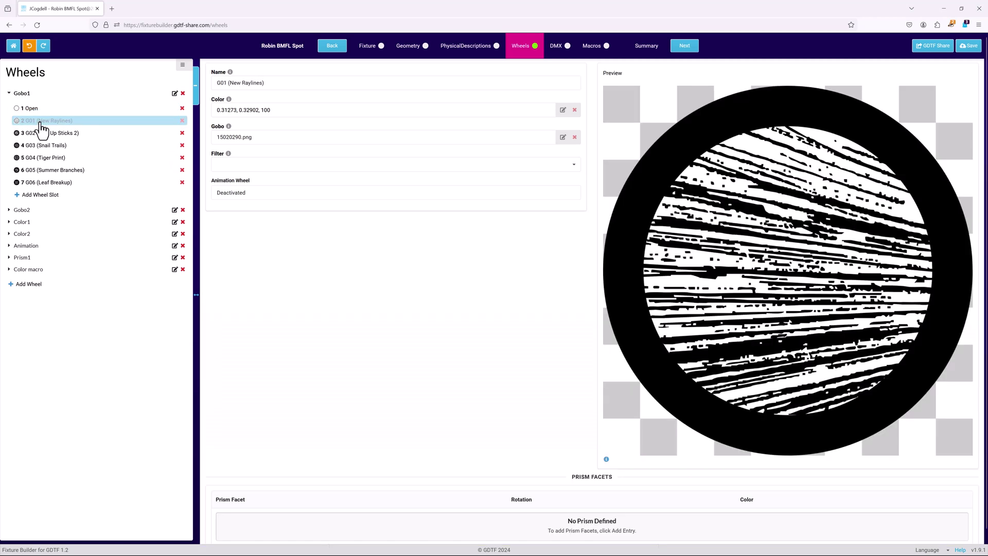
left_click(9, 222)
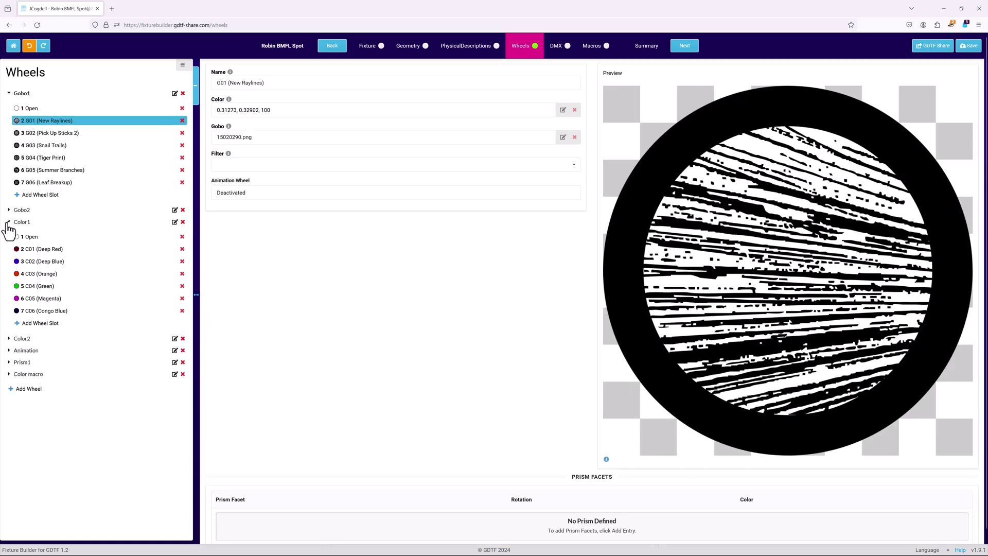
left_click(41, 250)
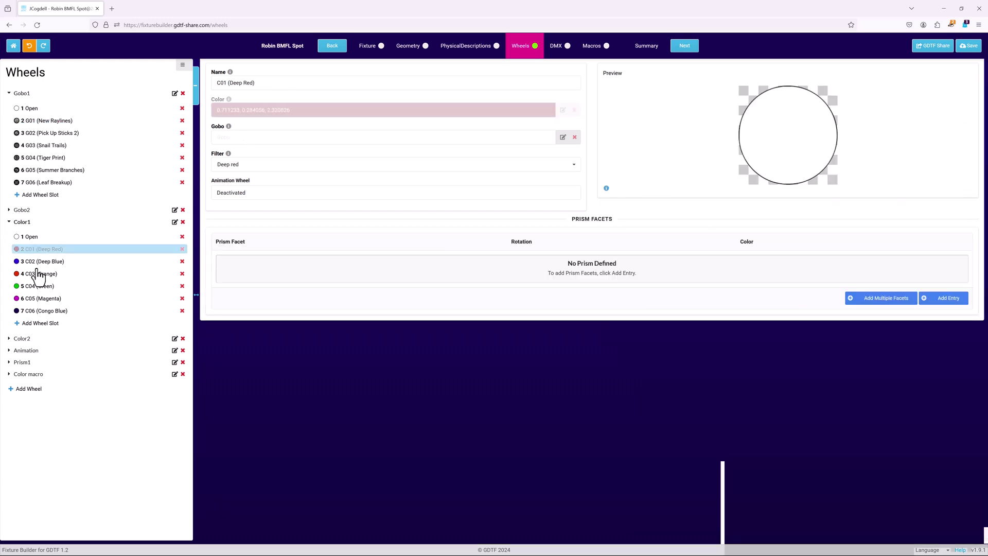
View the Animation 2 spiral gobo and P01's six prism facets, then return to Color1's slots
left_click(9, 351)
left_click(41, 390)
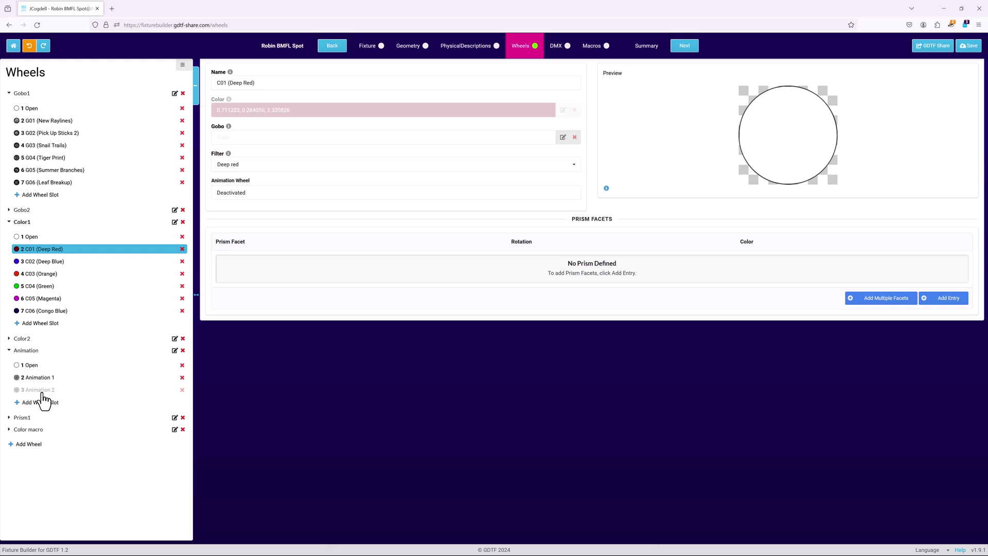
left_click(10, 419)
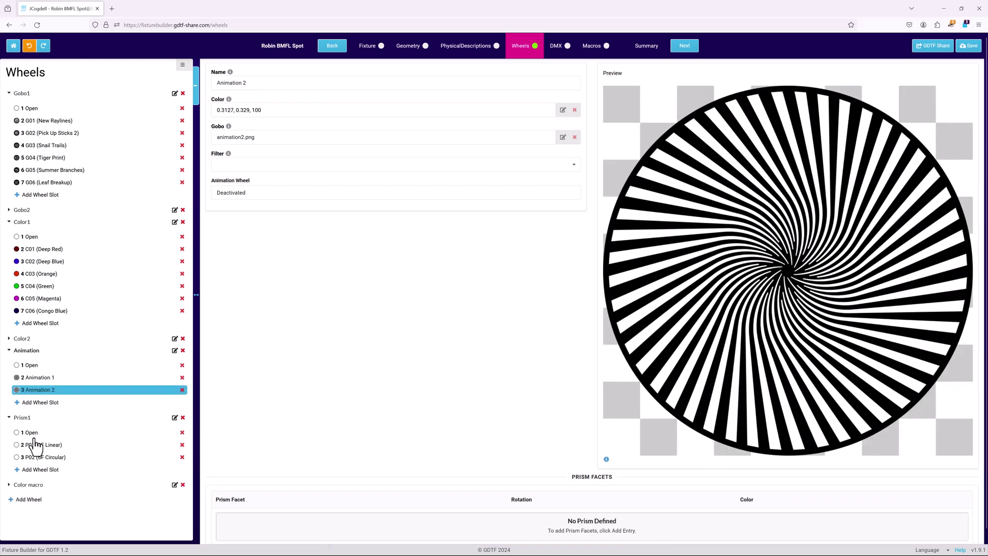
left_click(38, 445)
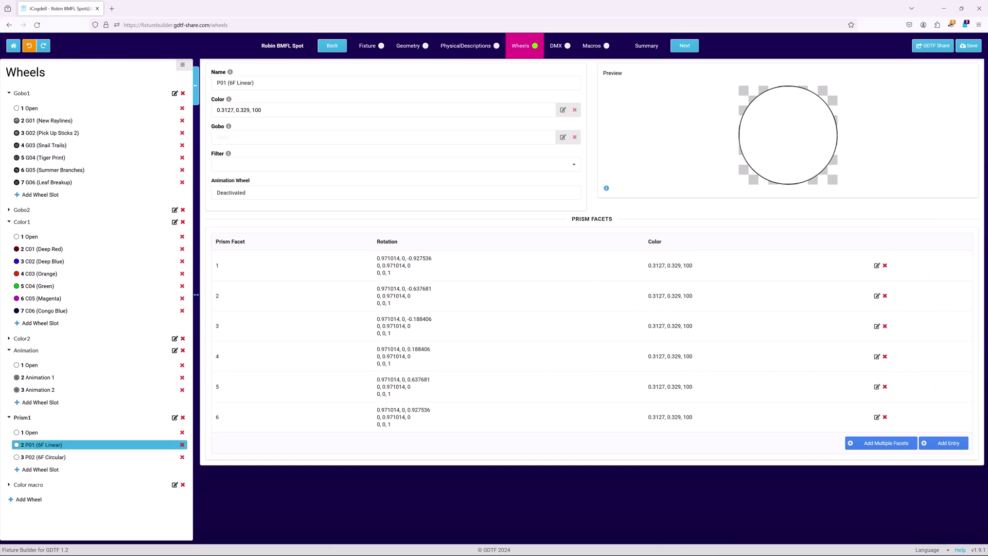
left_click(22, 222)
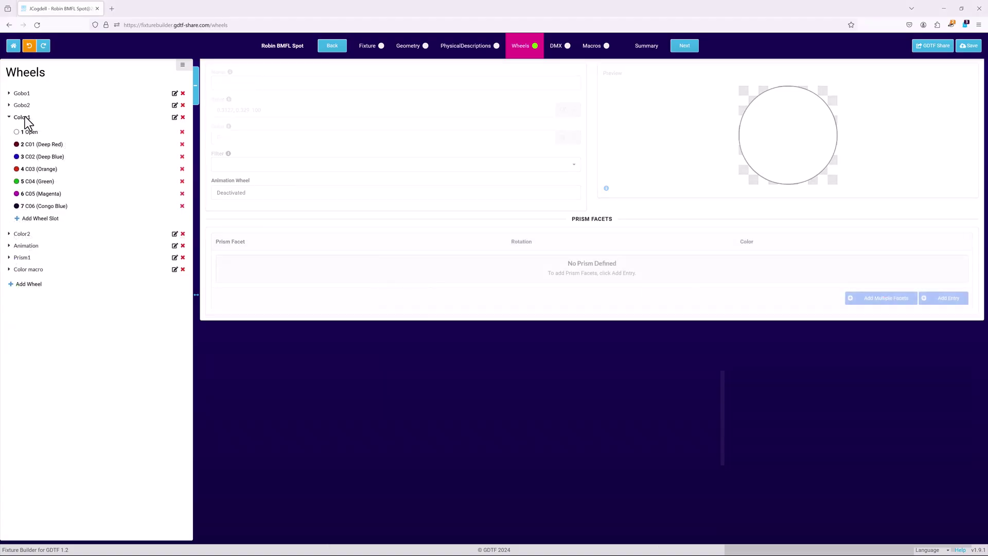
Add Wheel Slot 1 to Color1, preview magenta and cyan without keeping them, and choose No Filter Link
left_click(41, 218)
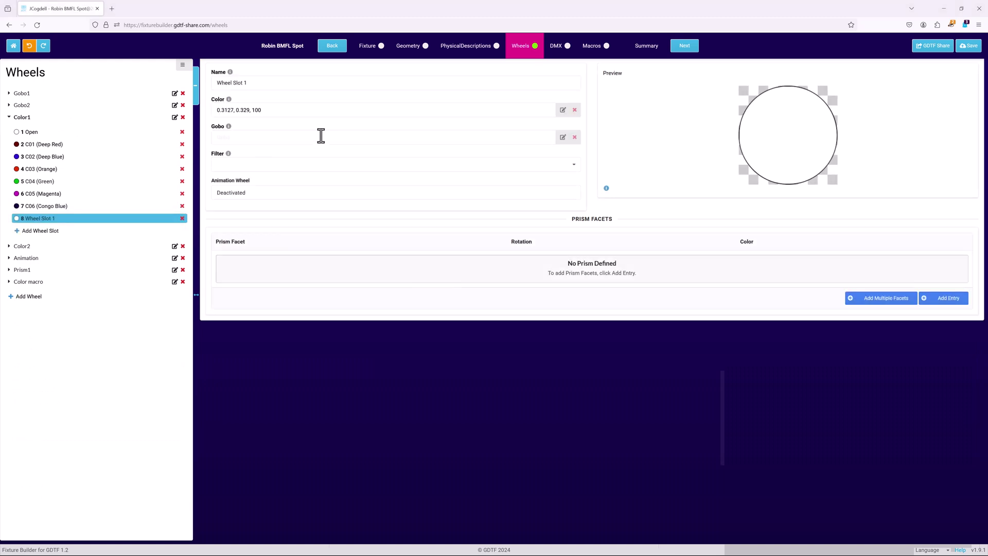
left_click(563, 110)
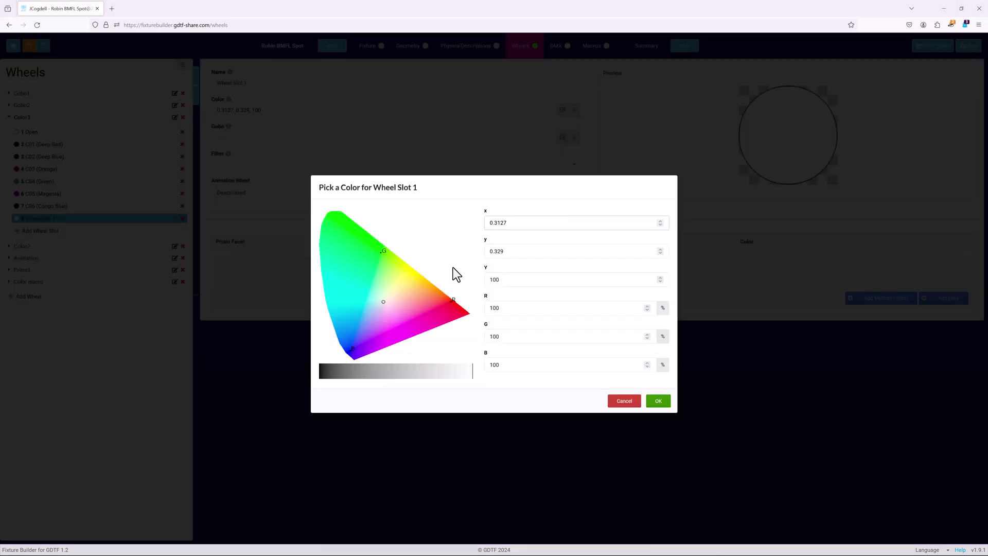
left_click(442, 310)
left_click(341, 325)
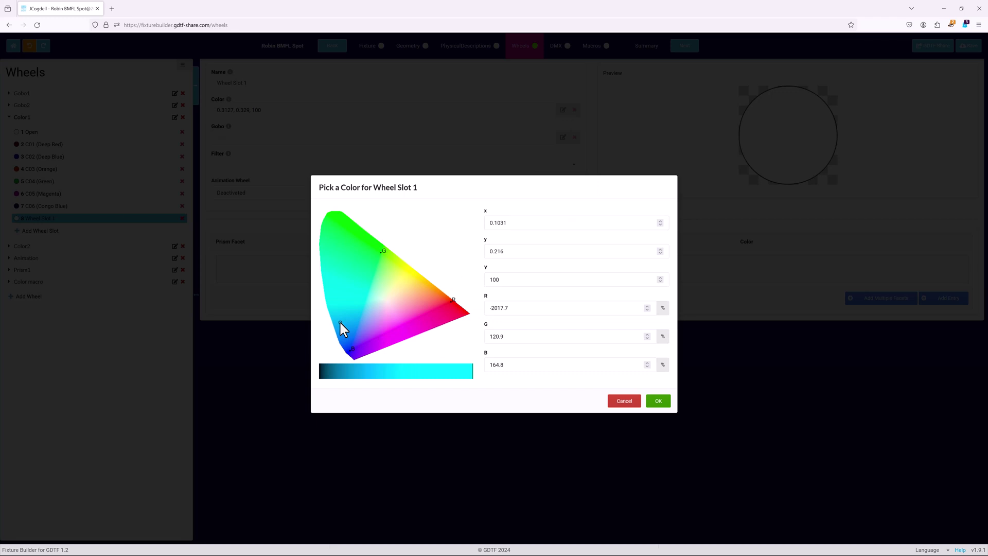
left_click(620, 402)
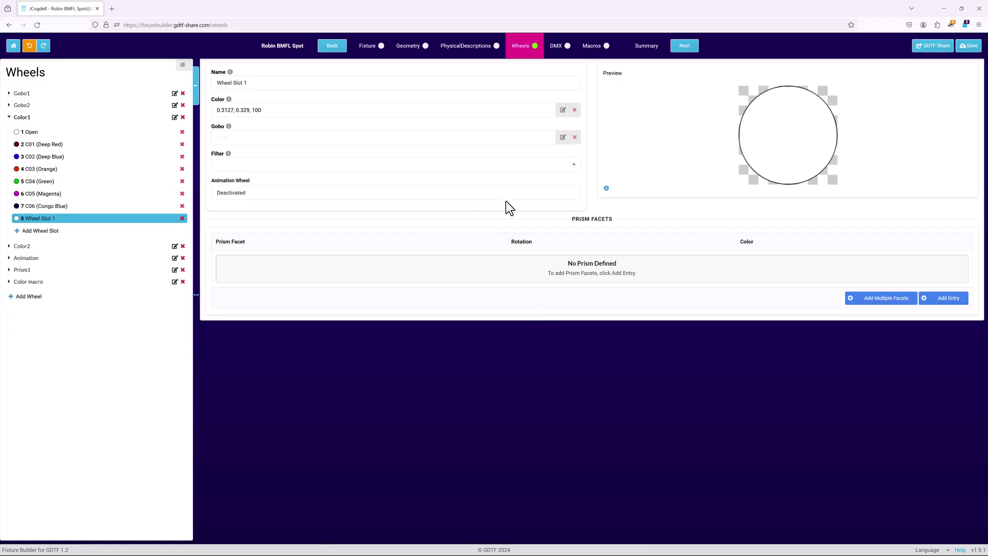
left_click(574, 168)
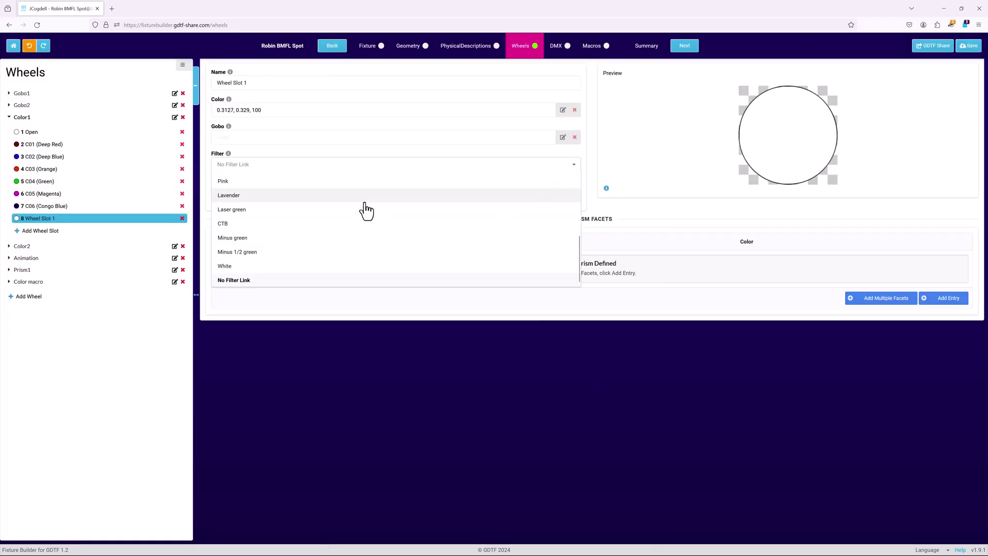
left_click(344, 280)
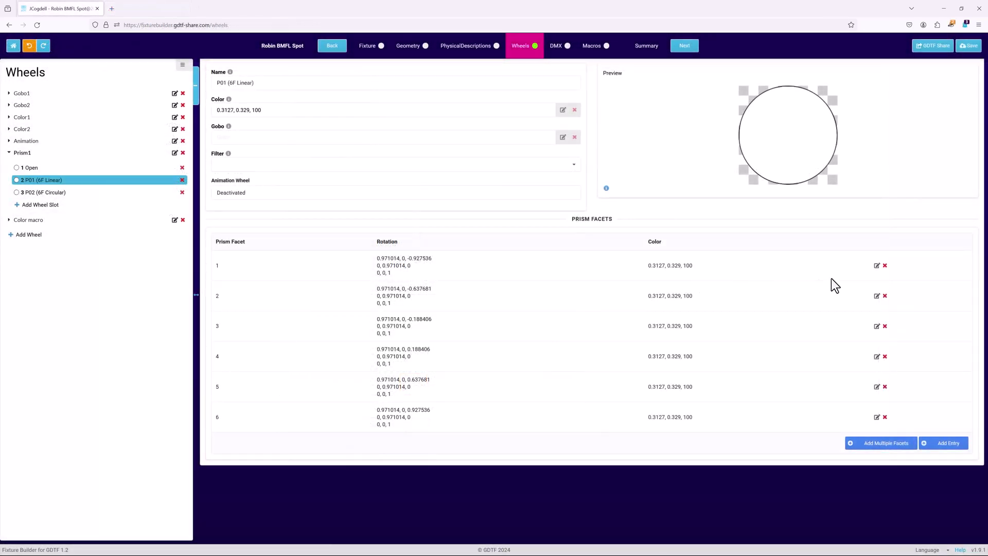
Inspect the transforms of prism facets 1 and 2, then enable the animation wheel for Animation 1's path
left_click(877, 265)
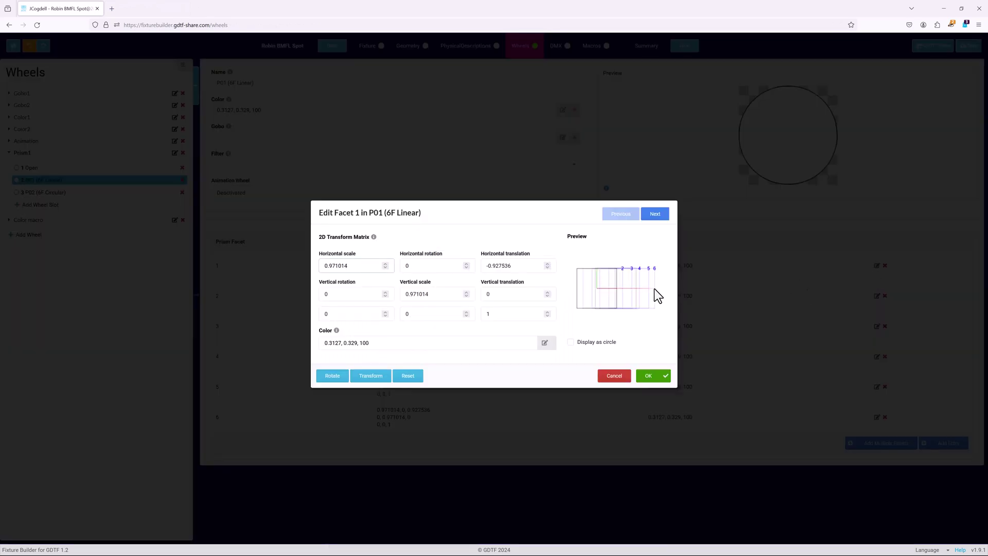
left_click(663, 220)
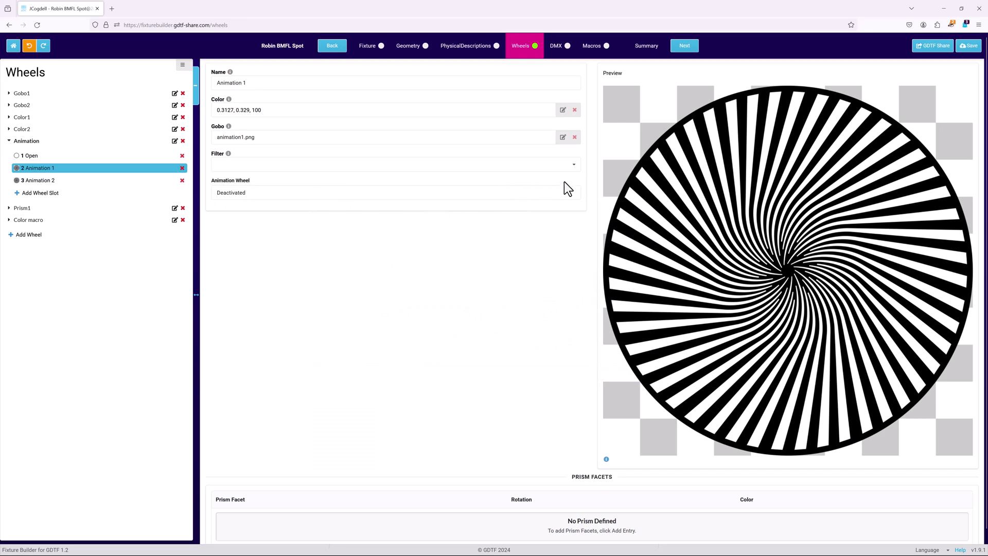
left_click(554, 194)
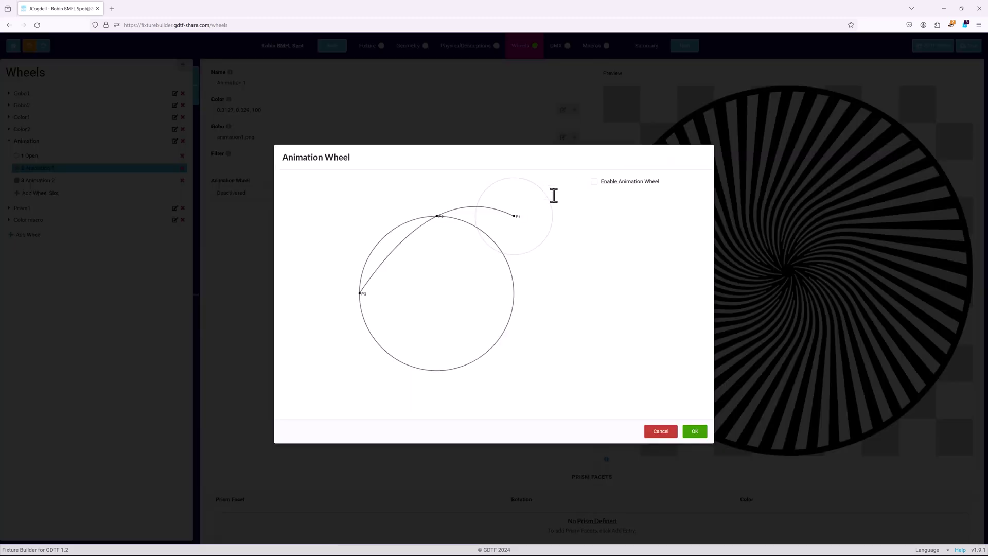
left_click(595, 182)
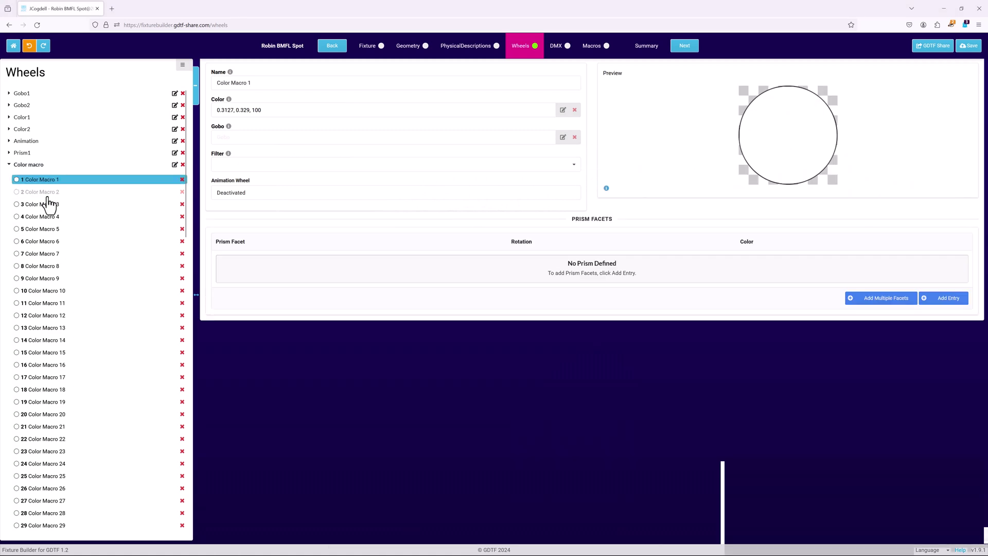
View Color Macro 2 and 3 and Filters 4, 10 and 26 (Medium Bastard Amber, Medium Yellow, Bright Red)
left_click(41, 192)
left_click(45, 205)
scroll(46, 286, "down", 5)
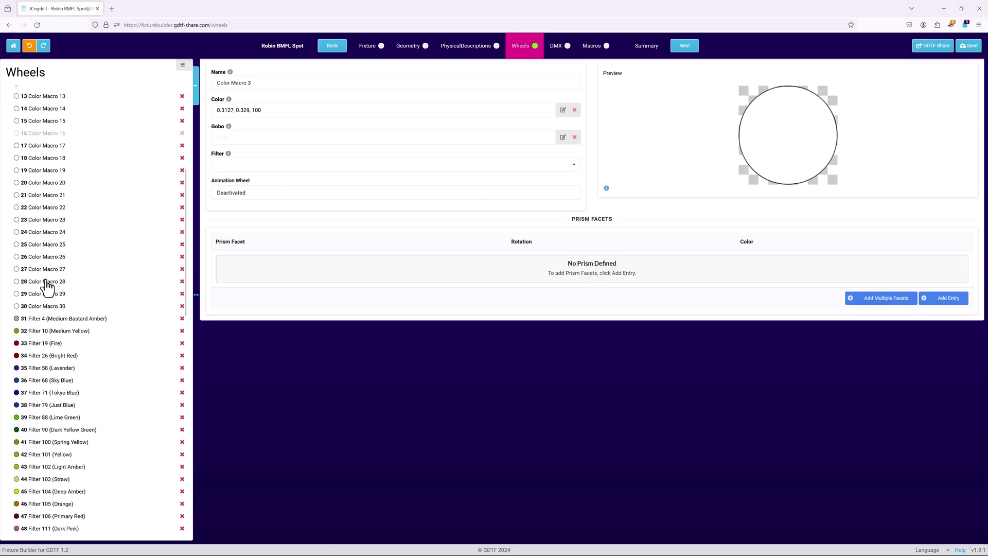
left_click(63, 320)
left_click(64, 332)
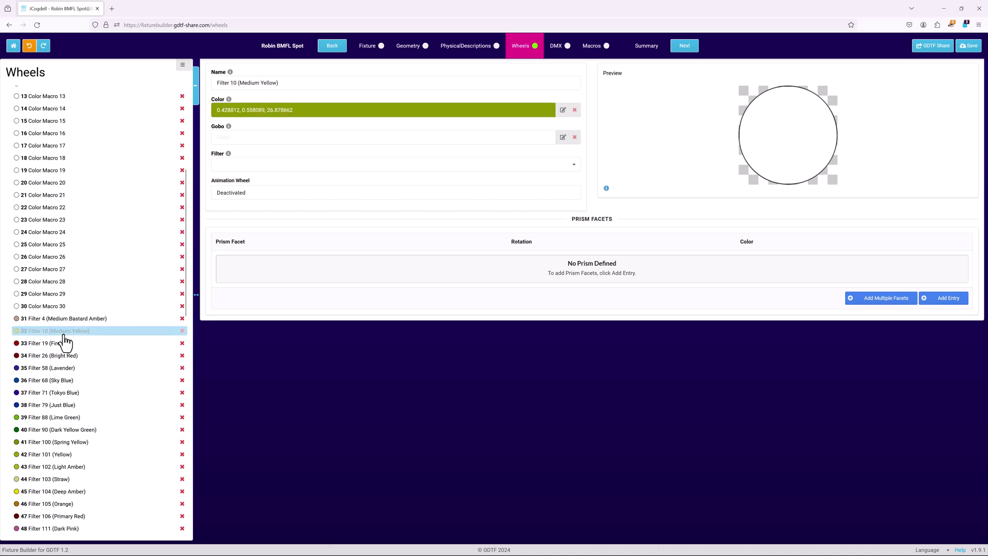
left_click(65, 357)
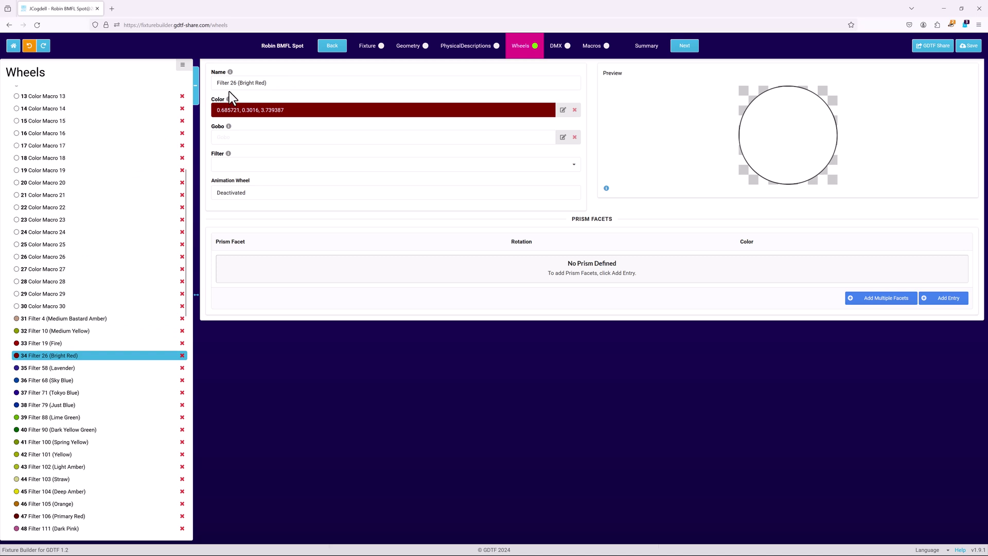
scroll(99, 133, "up", 10)
View the P01 (6F Linear) prism slot and the Animation 1 slot's gobo
left_click(22, 152)
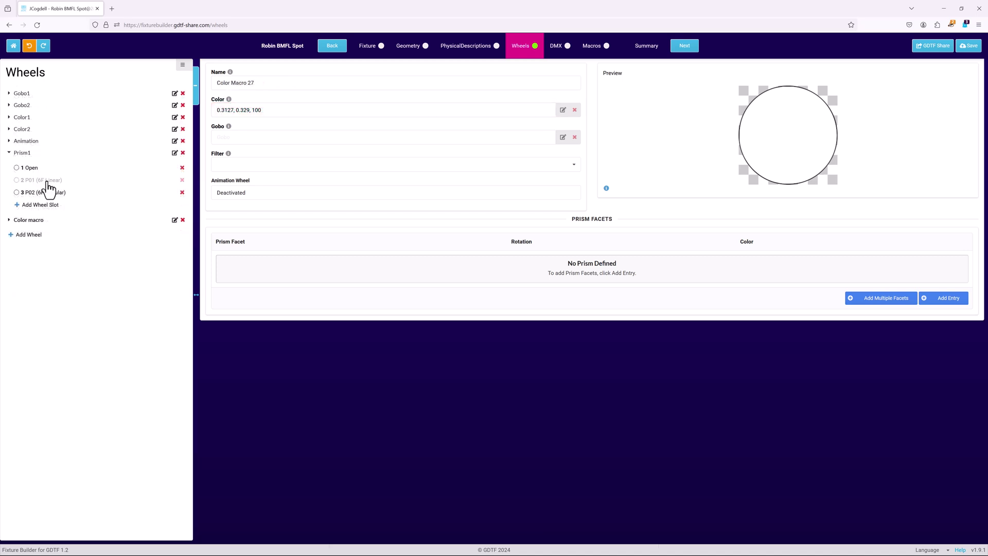
left_click(49, 181)
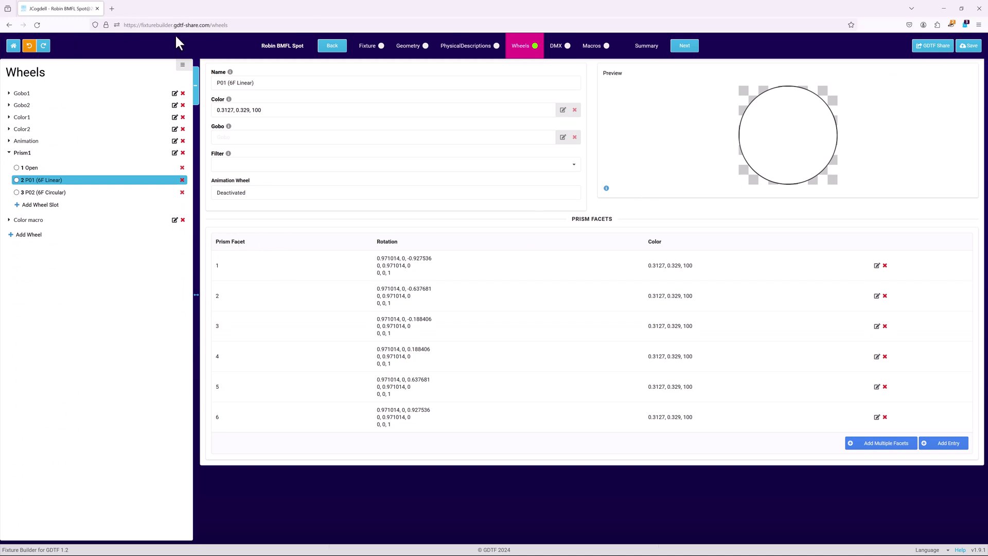
left_click(9, 141)
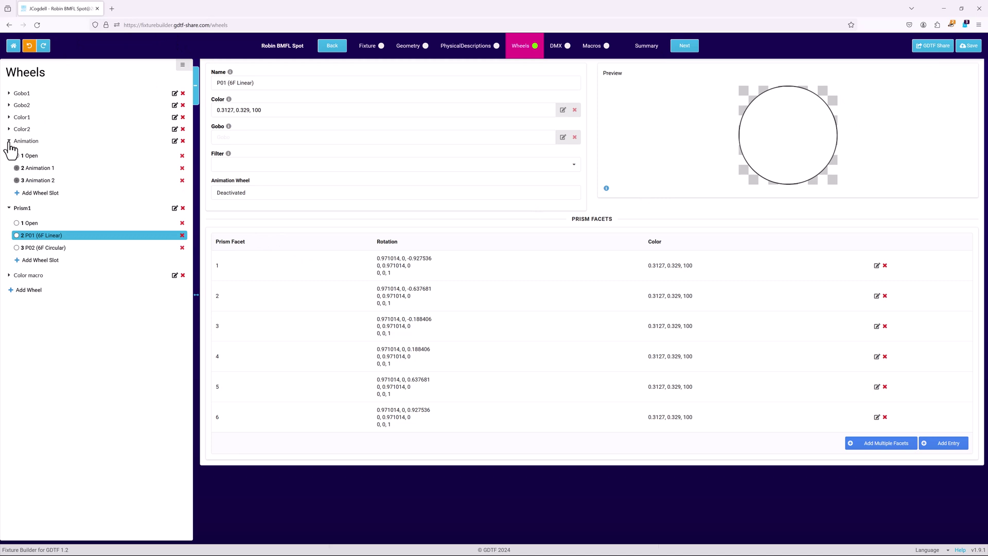
left_click(34, 170)
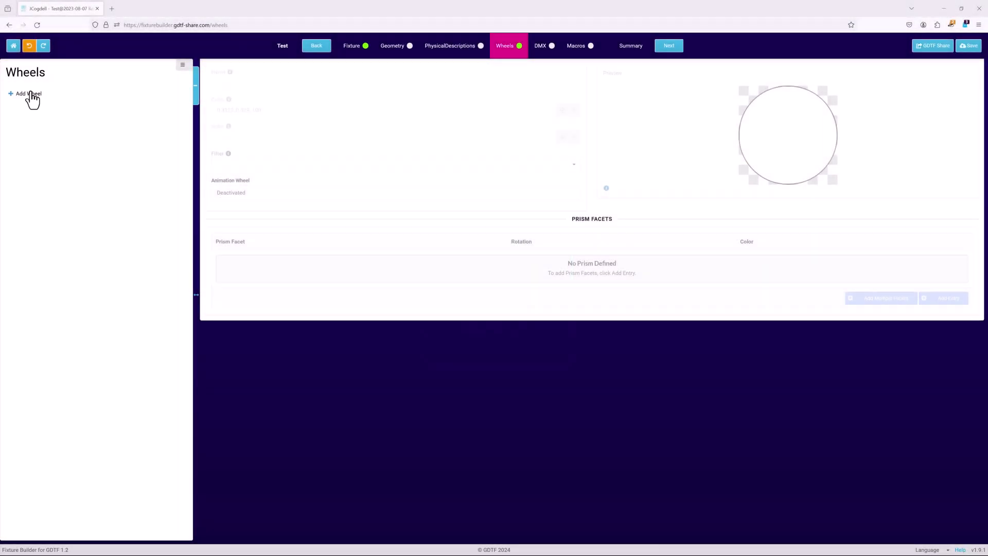
Add a new wheel named Color 1 and rename its first slot 'Open'
left_click(31, 98)
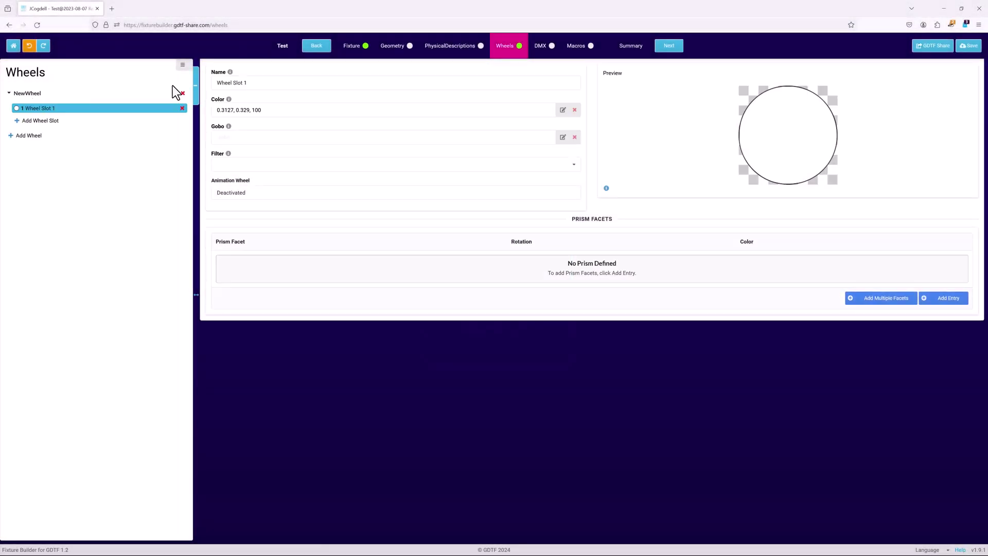
left_click(175, 94)
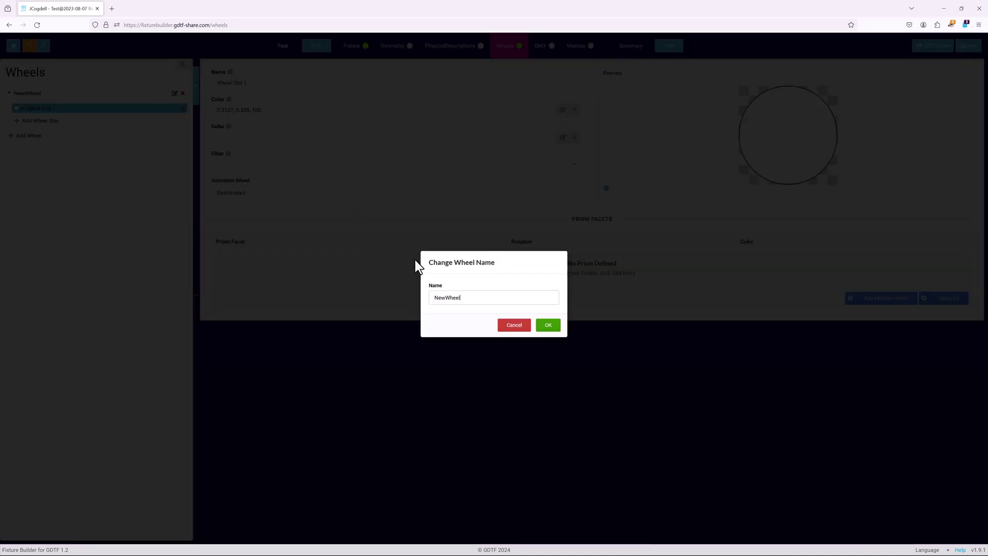
double_click(456, 297)
type("Color 1")
left_click(549, 325)
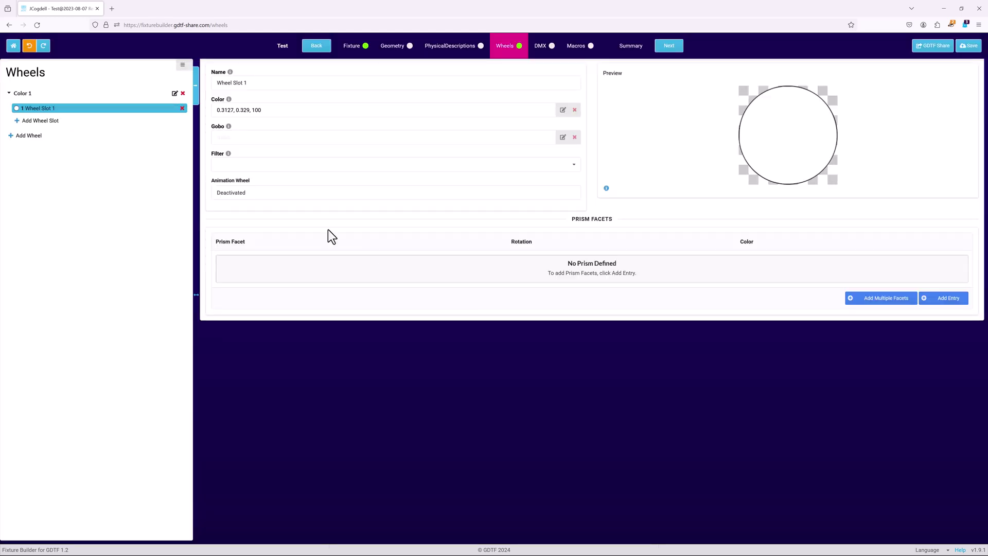
left_click(42, 110)
triple_click(247, 83)
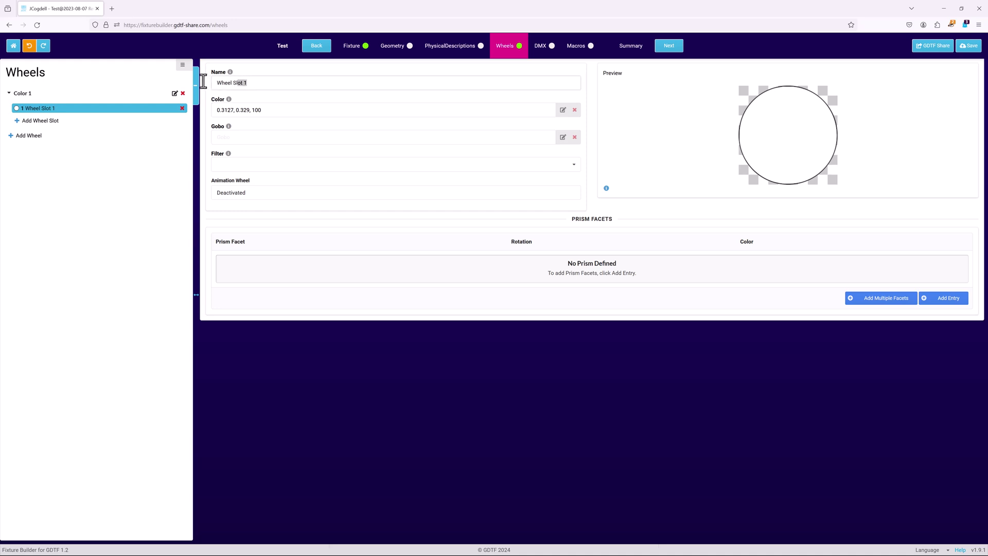
type("Open")
Add a second slot named 'Red' coloured pure red, leaving it without a filter, then add a third slot
left_click(40, 121)
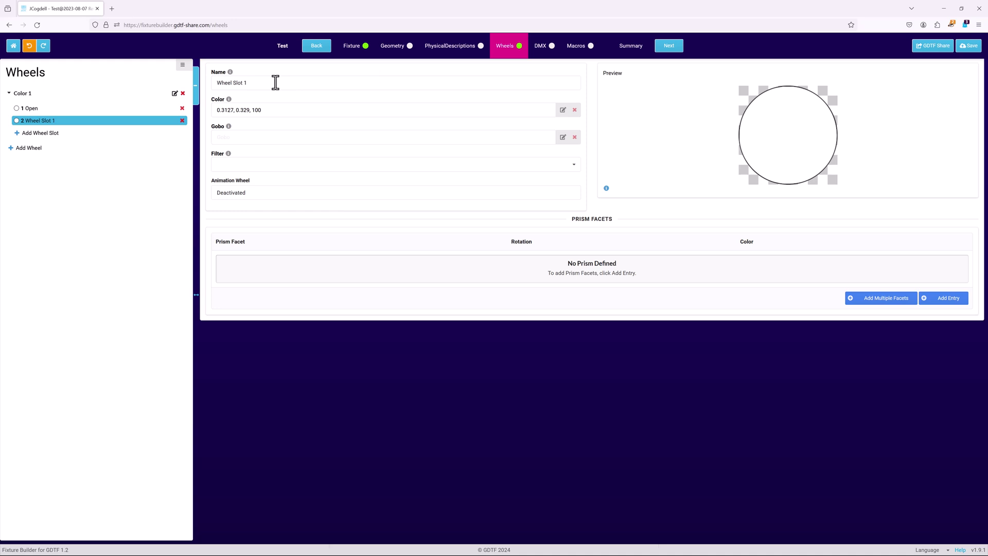
triple_click(248, 83)
type("Red")
left_click(562, 110)
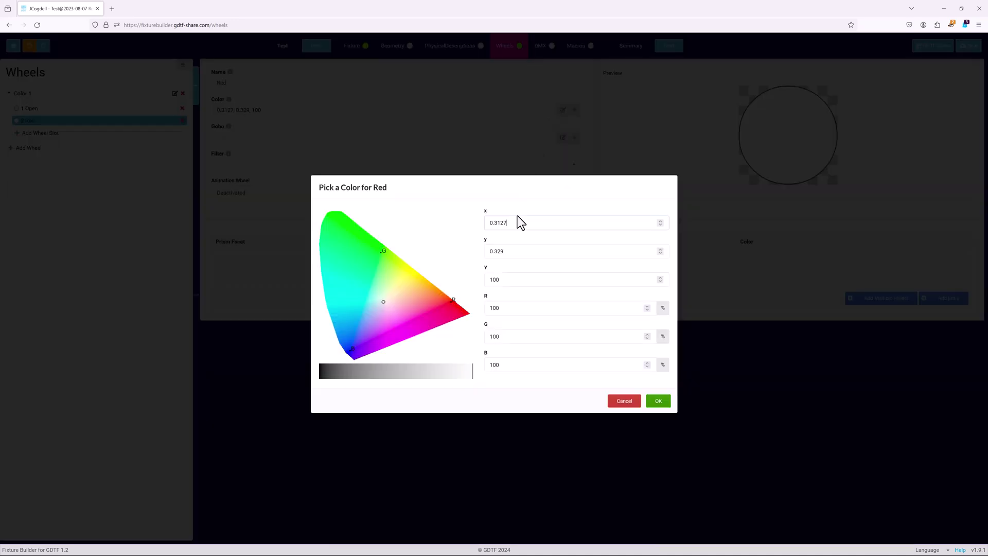
left_click(450, 298)
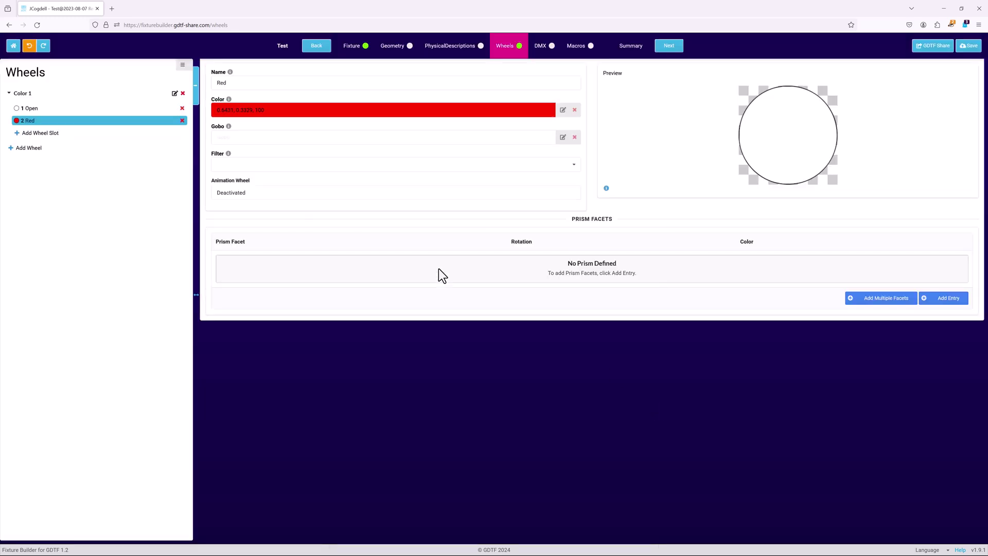
left_click(577, 165)
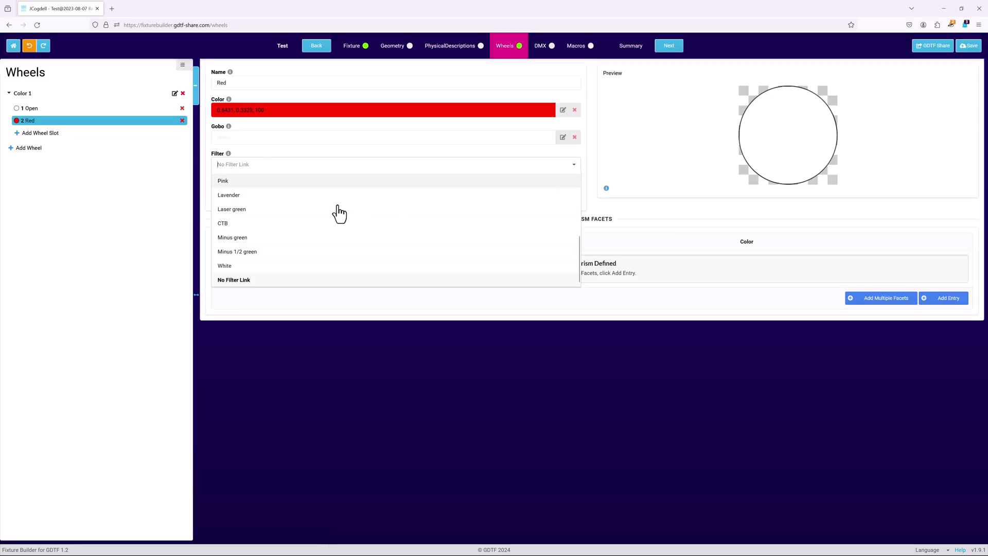
left_click(304, 405)
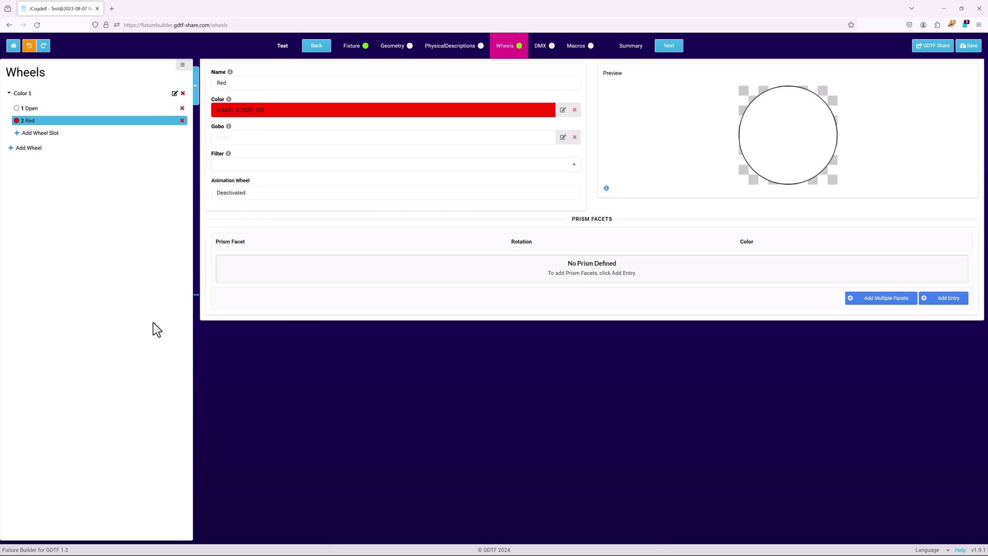
left_click(39, 133)
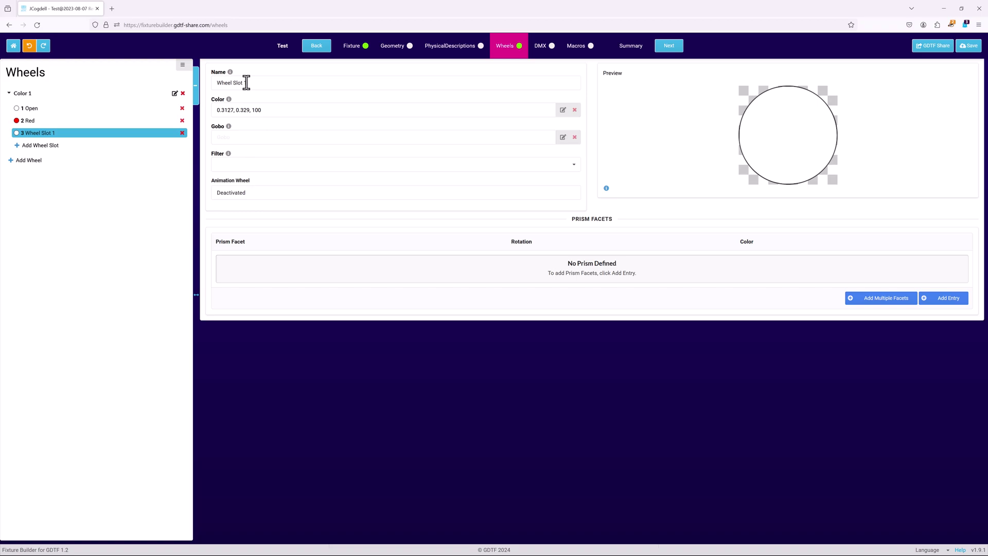
left_click(169, 93)
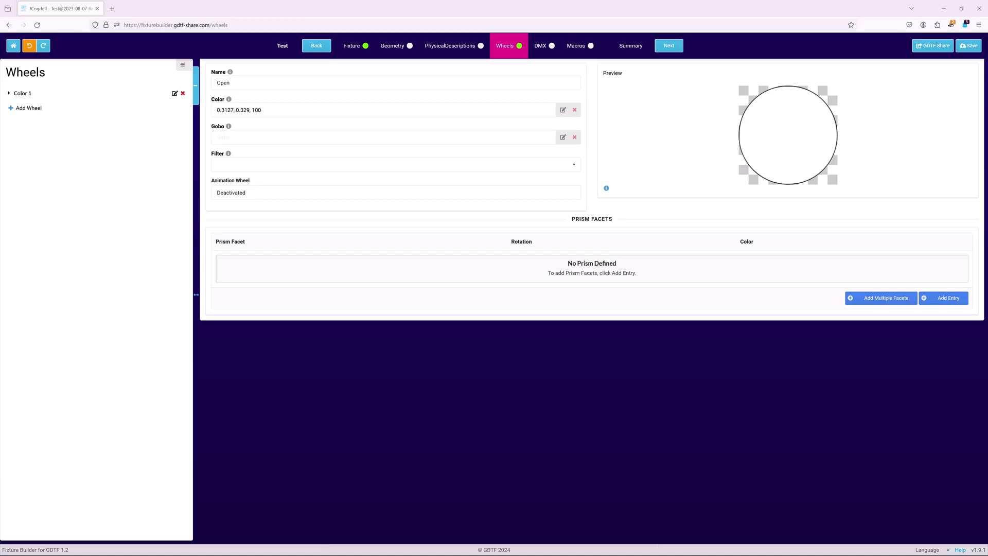
Create the Color Macros wheel, name its first slot 'Open', and add a second slot
left_click(32, 109)
left_click(175, 105)
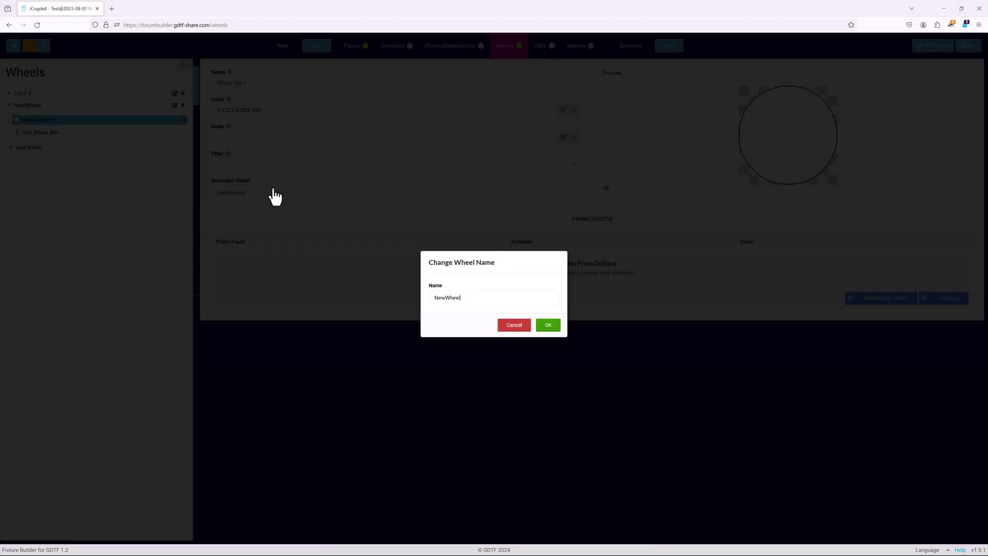
type("Color Macros")
left_click(549, 327)
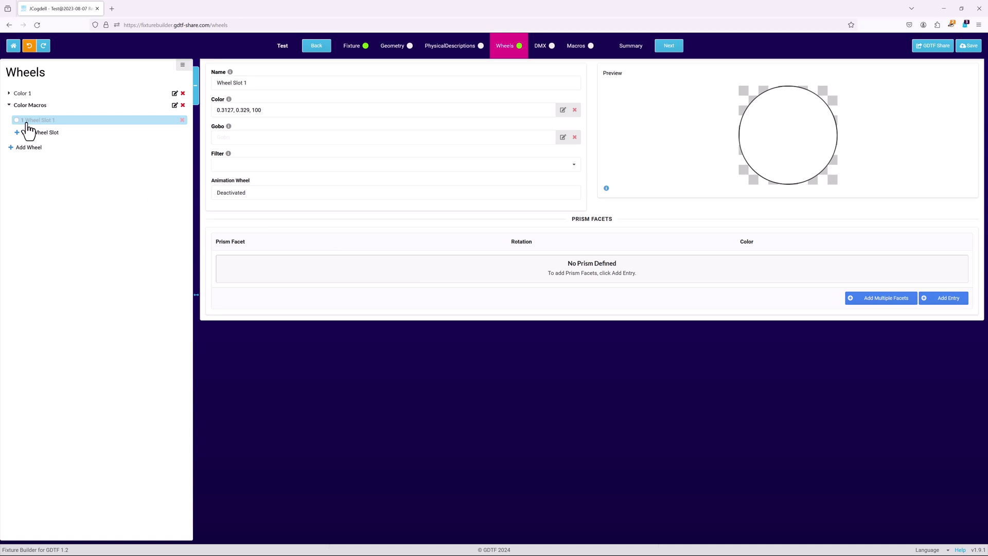
triple_click(211, 83)
type("op")
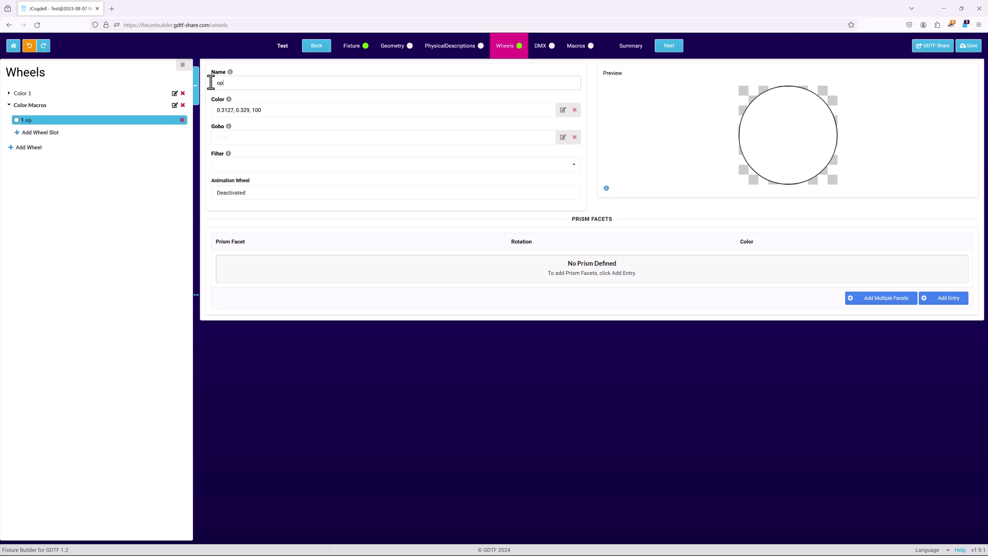
left_click(54, 132)
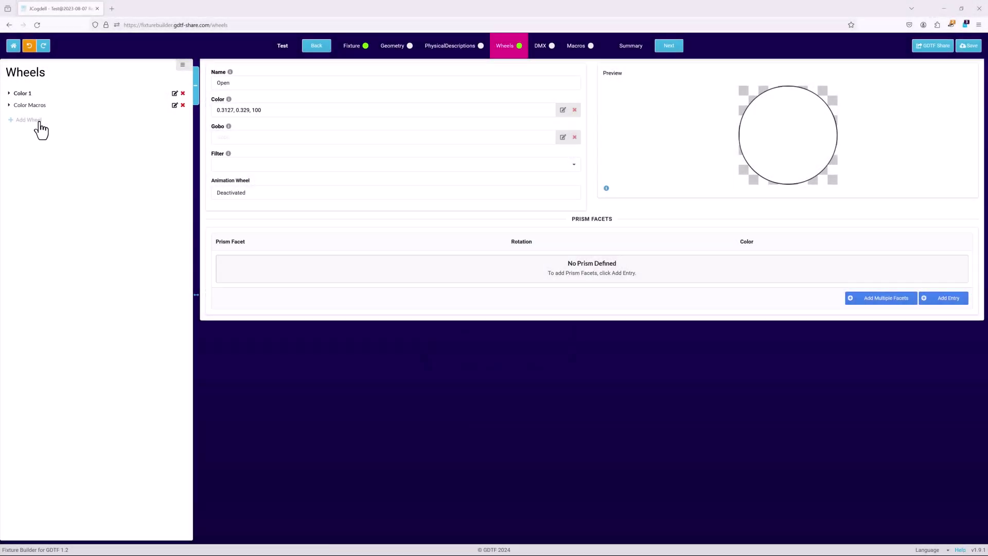
Create the Gobo 1 wheel, name its first slot 'Open', and add a second slot
left_click(40, 130)
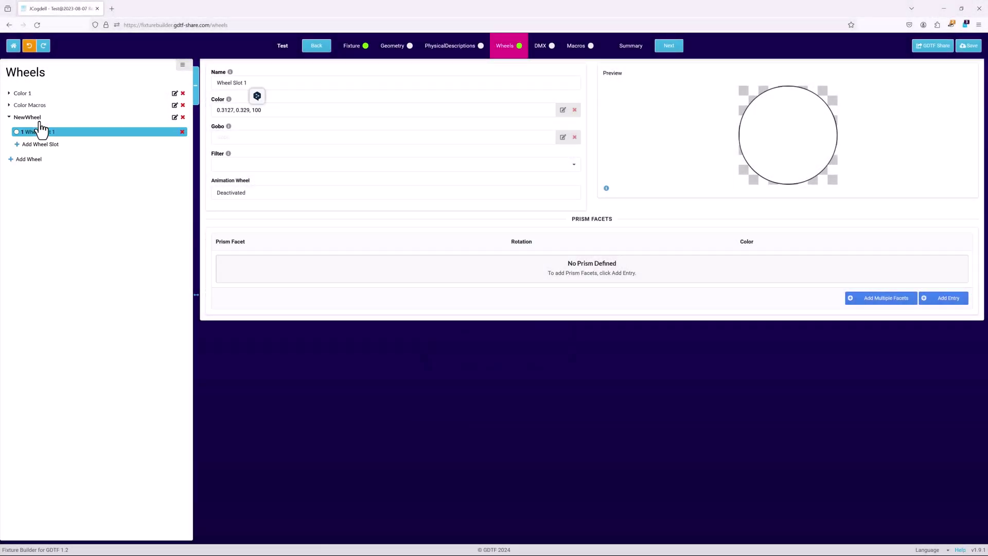
left_click(175, 118)
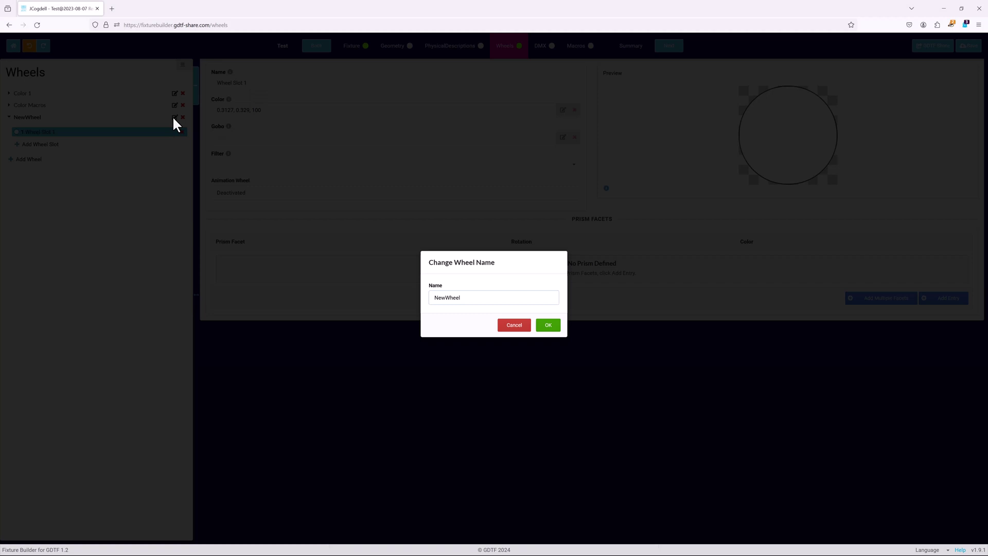
key("BackSpace")
key("BackSpace")
key("BackSpace")
key("BackSpace")
key("BackSpace")
key("BackSpace")
key("BackSpace")
key("BackSpace")
type("Gobo 1")
left_click(549, 327)
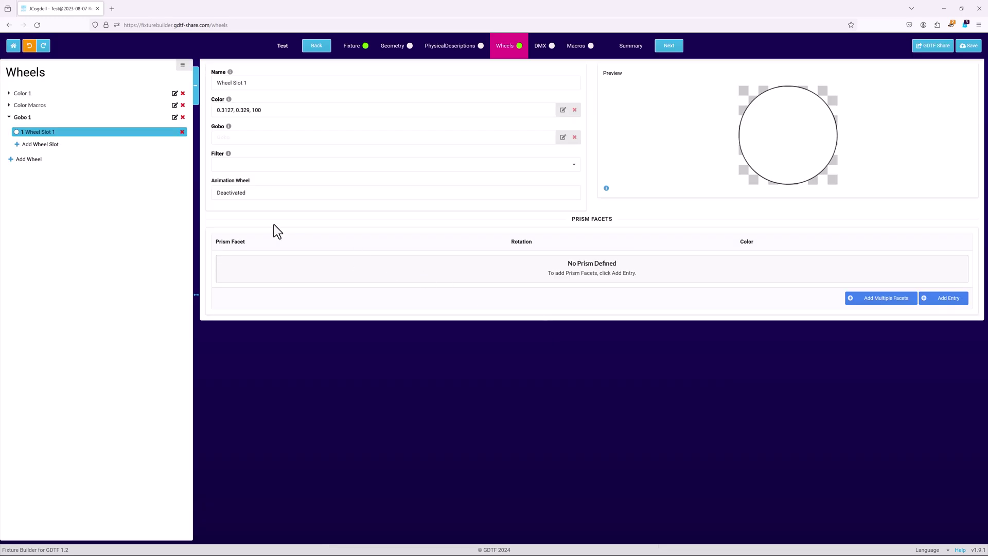
left_click_drag(247, 84, 217, 82)
type("Open")
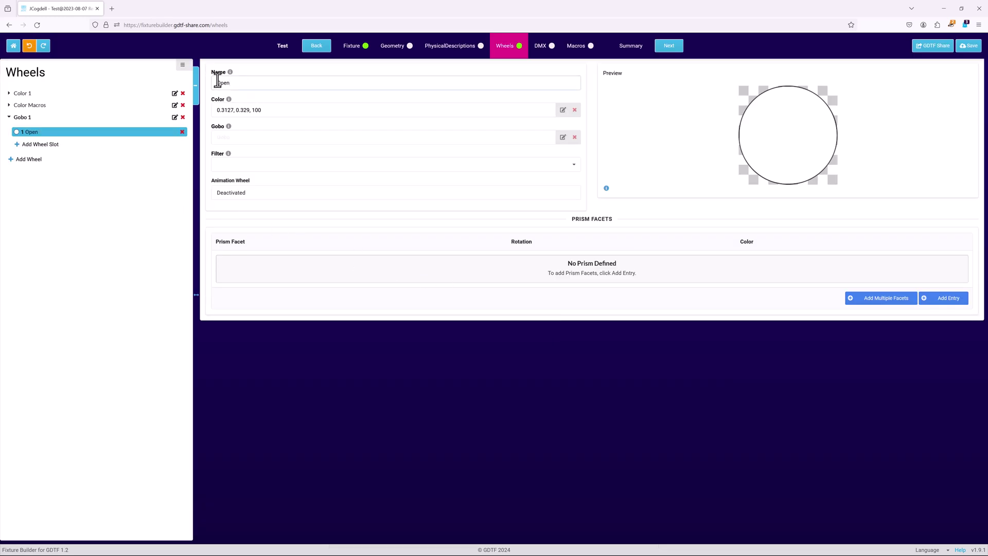
left_click(51, 144)
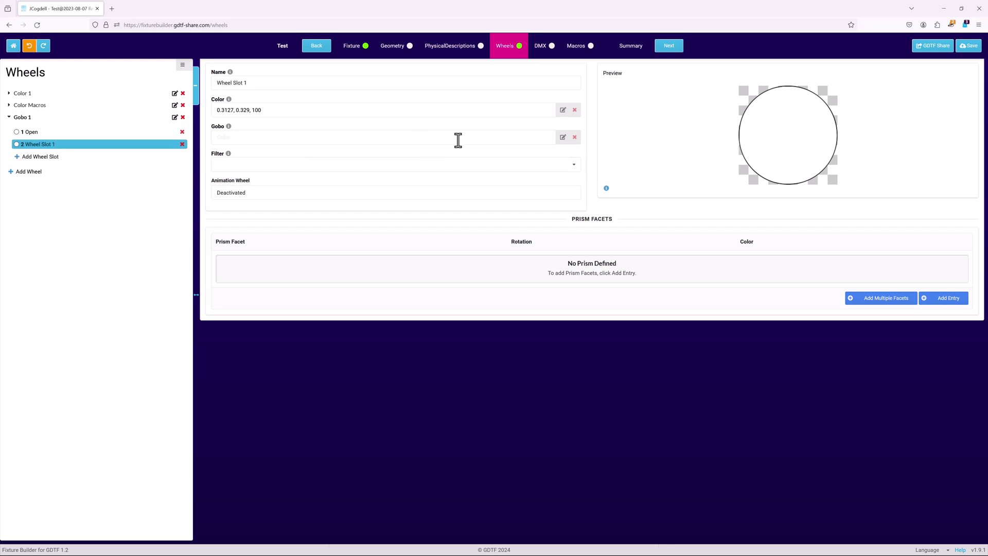
Load the 15020290 gobo image into Gobo 1's second slot
left_click(563, 139)
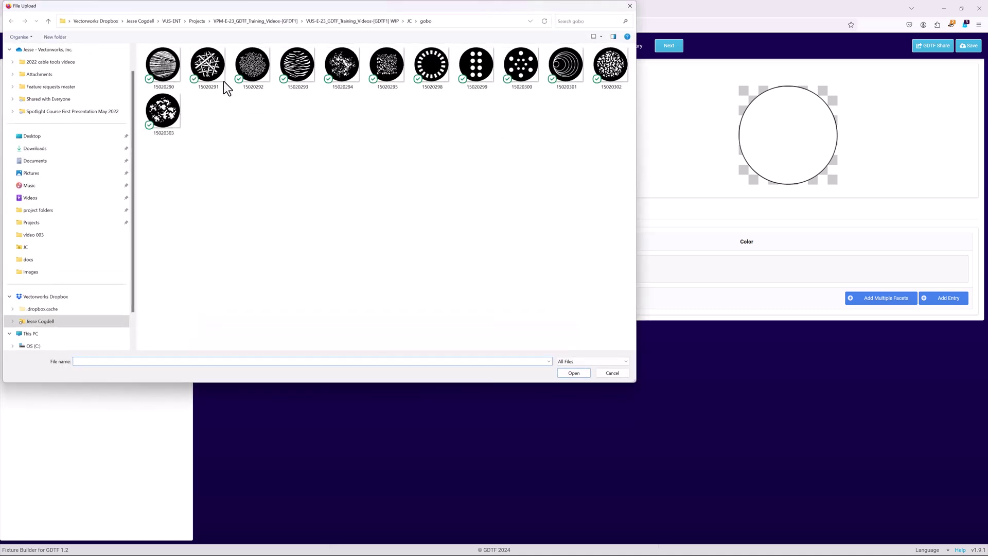
left_click(155, 65)
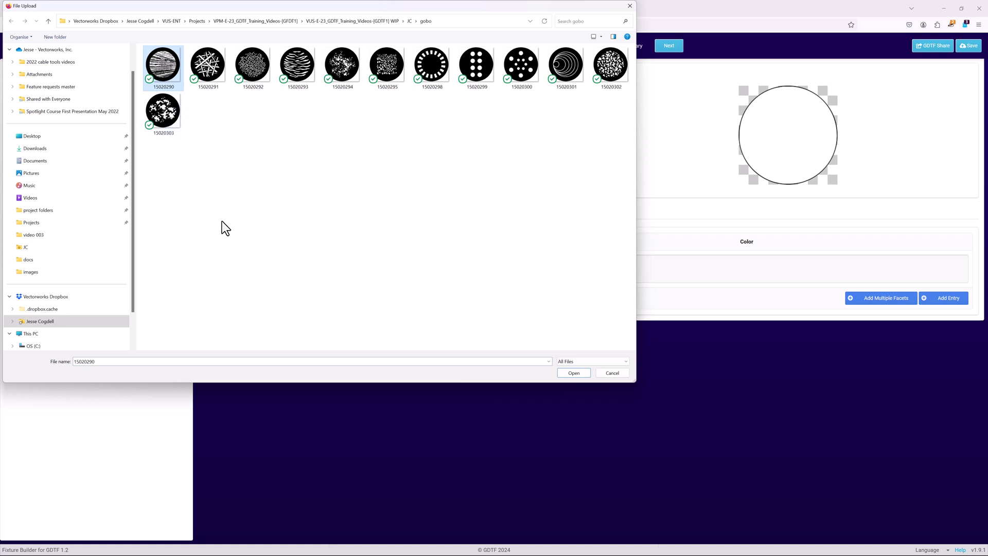
left_click(573, 373)
Name the slot 'Gobo 1' and add a third slot to the wheel
left_click(259, 82)
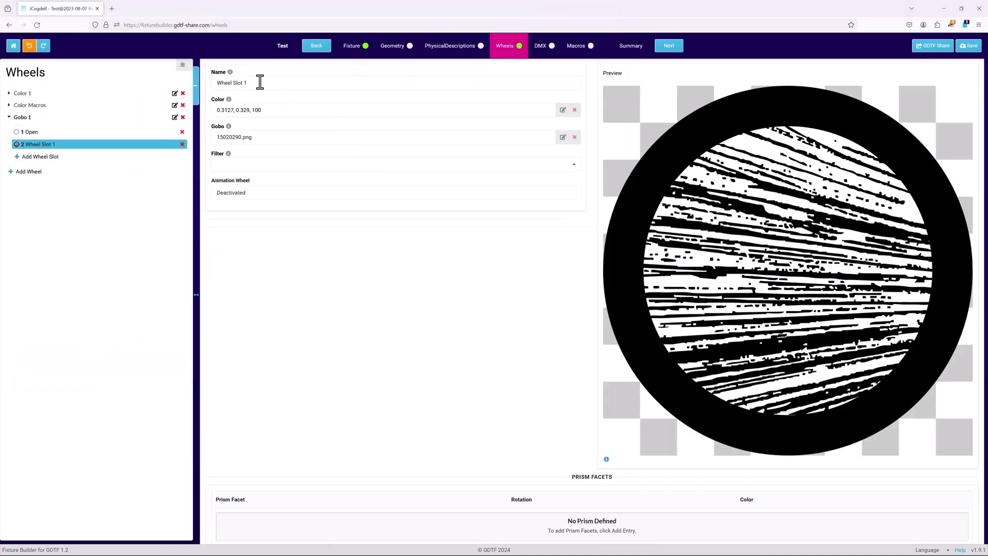
key("ctrl+a")
type("Gobo 1")
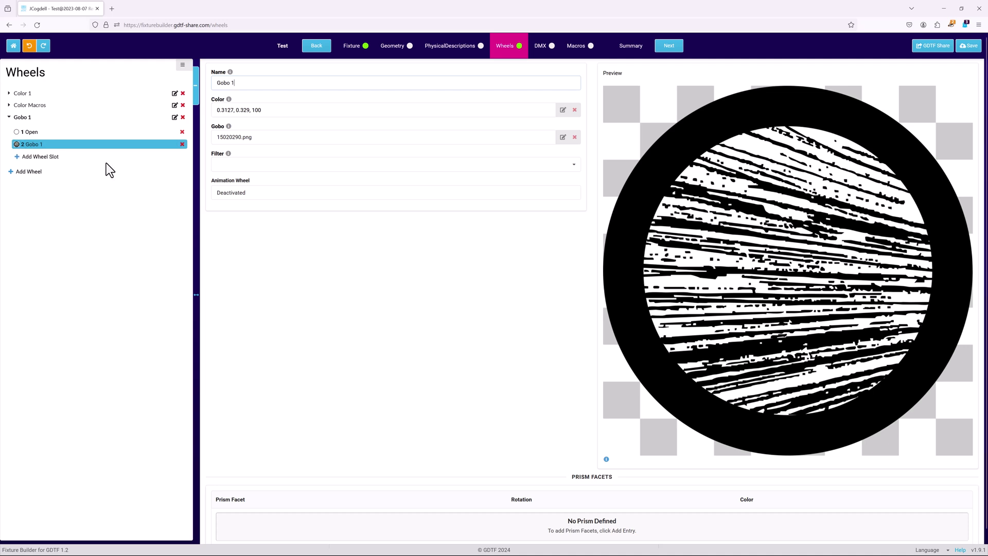
left_click(46, 157)
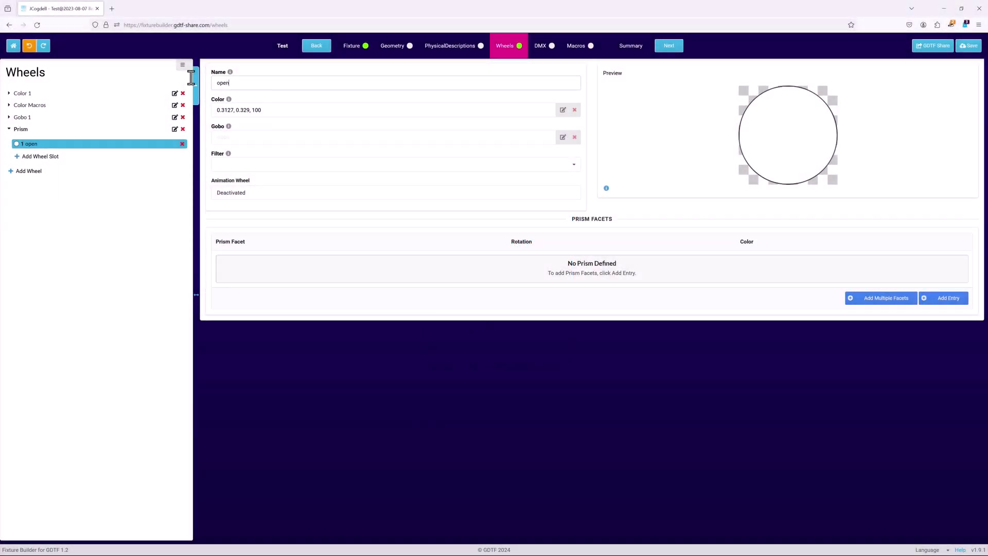
Add a second slot to the Prism wheel and name it 'Prism 4F'
left_click(33, 157)
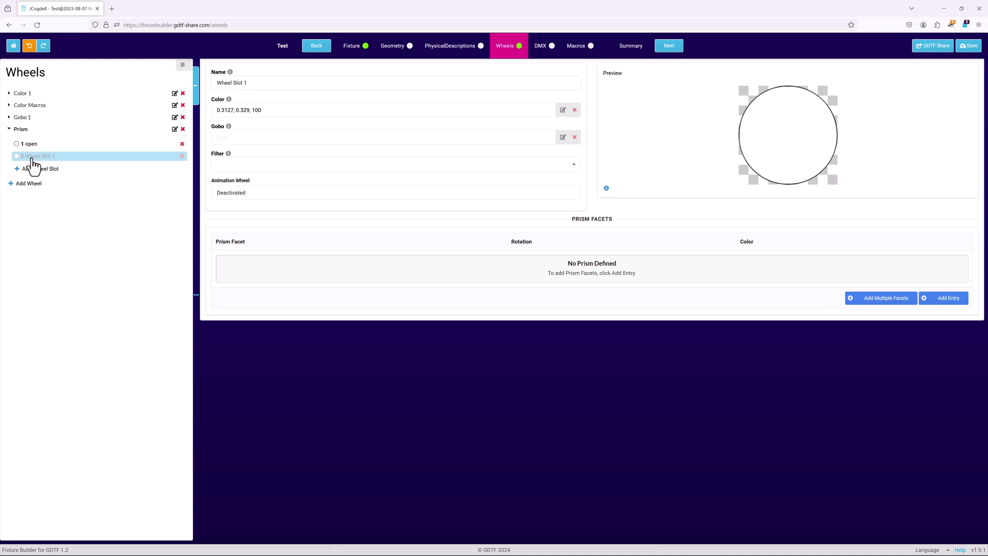
left_click_drag(262, 83, 203, 81)
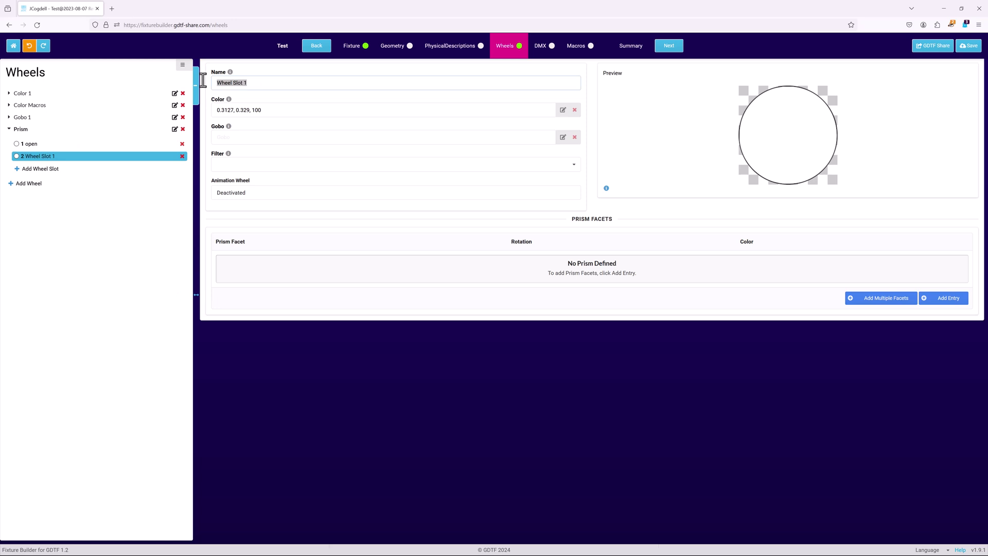
type("Prism 4F")
Use Add Multiple Facets with count 4 and a position shift of 2 from center
left_click(868, 303)
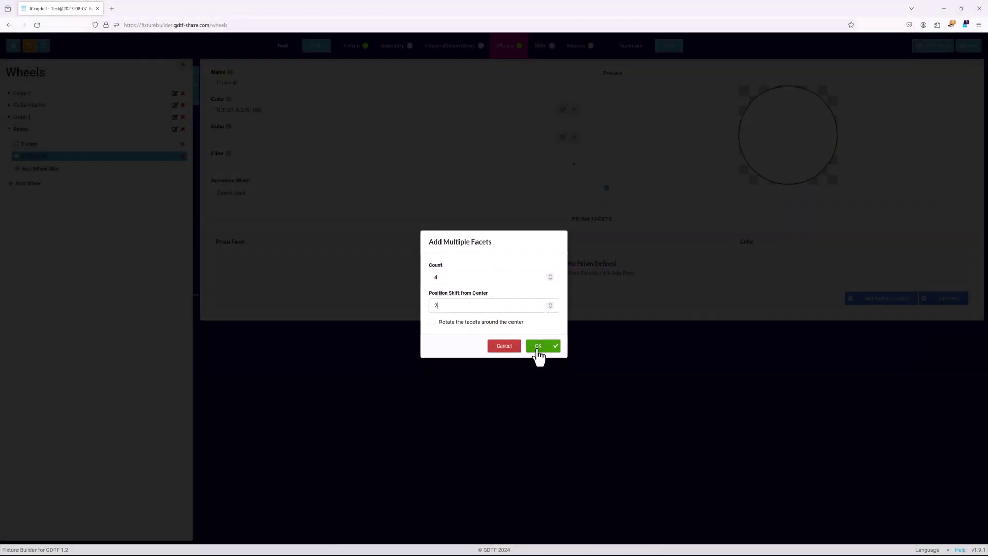
left_click(538, 347)
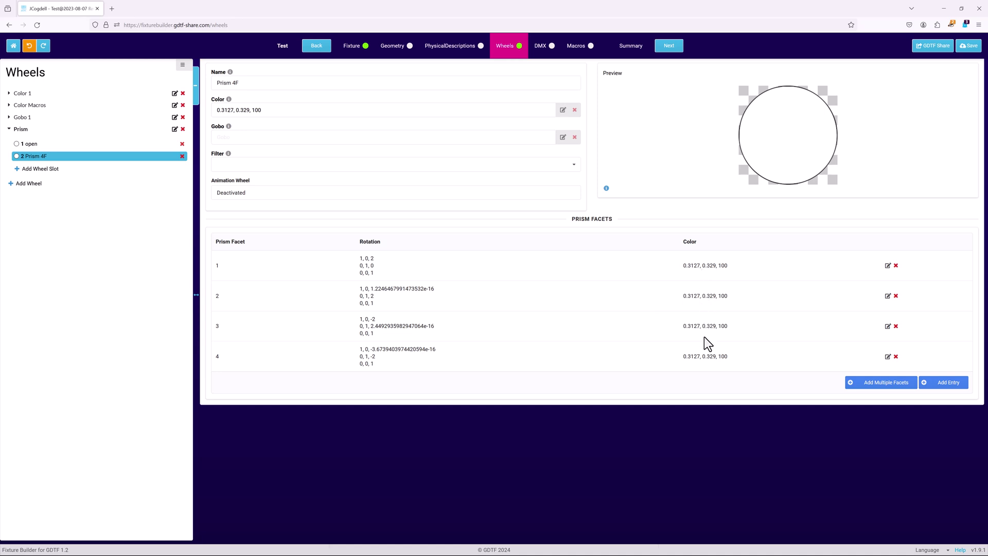
left_click(888, 266)
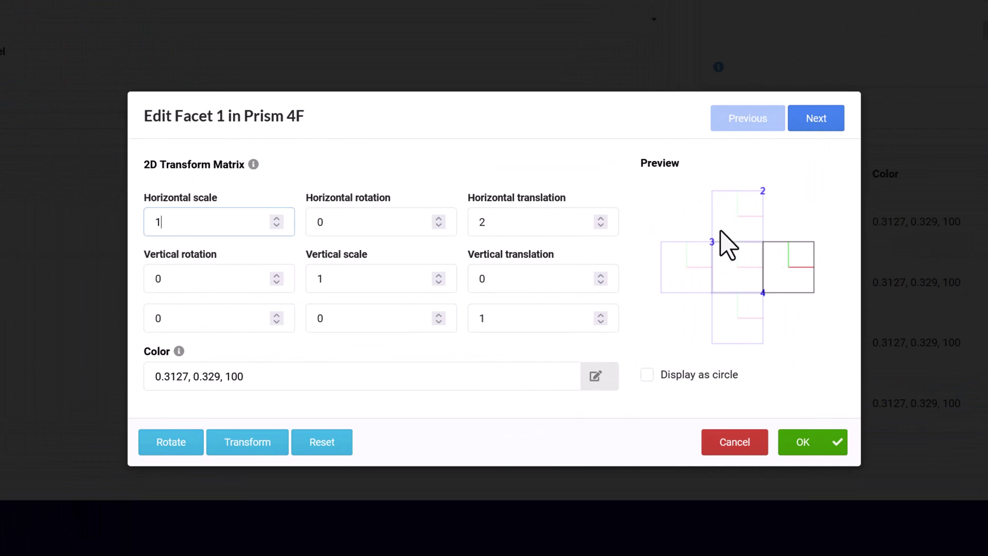
left_click(830, 122)
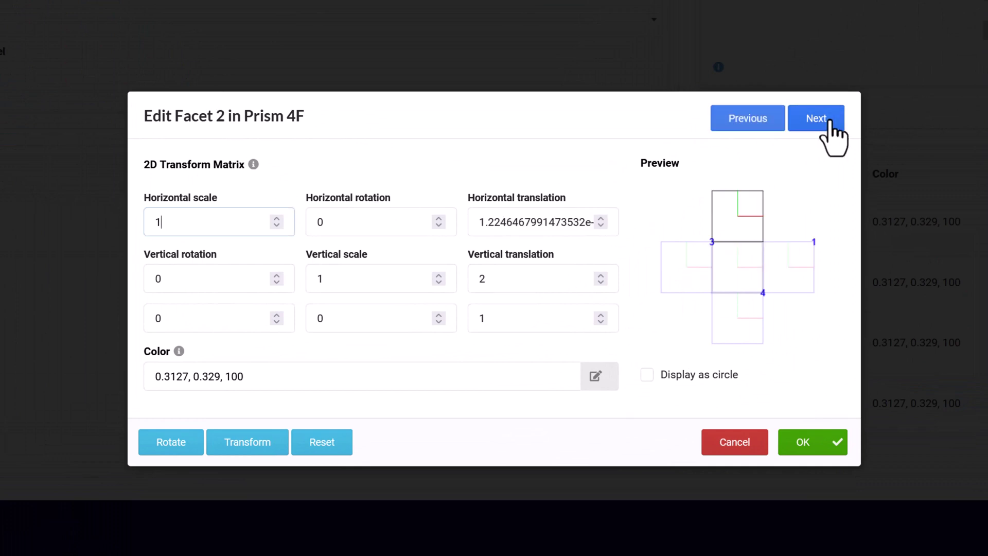
left_click(830, 122)
left_click(829, 122)
left_click(752, 121)
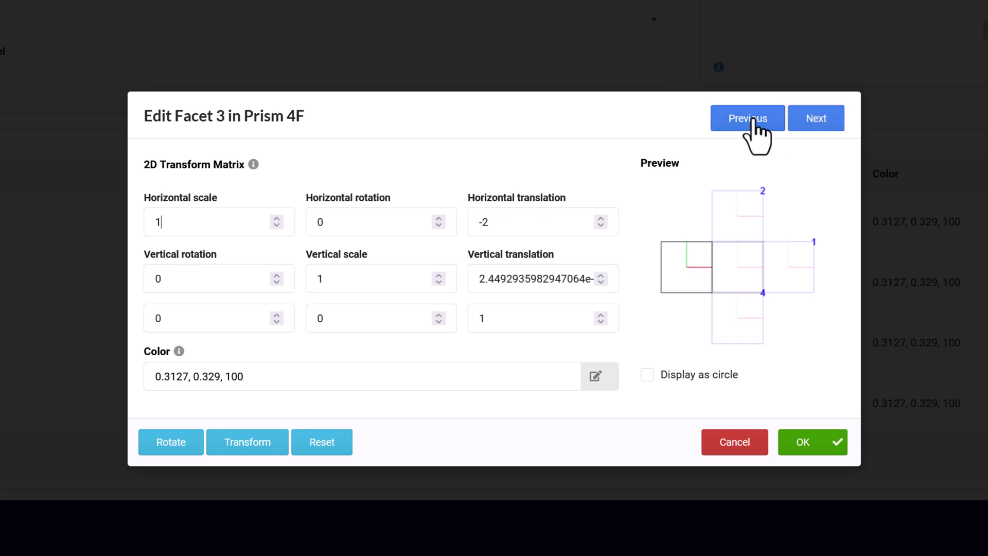
left_click(752, 120)
left_click(752, 121)
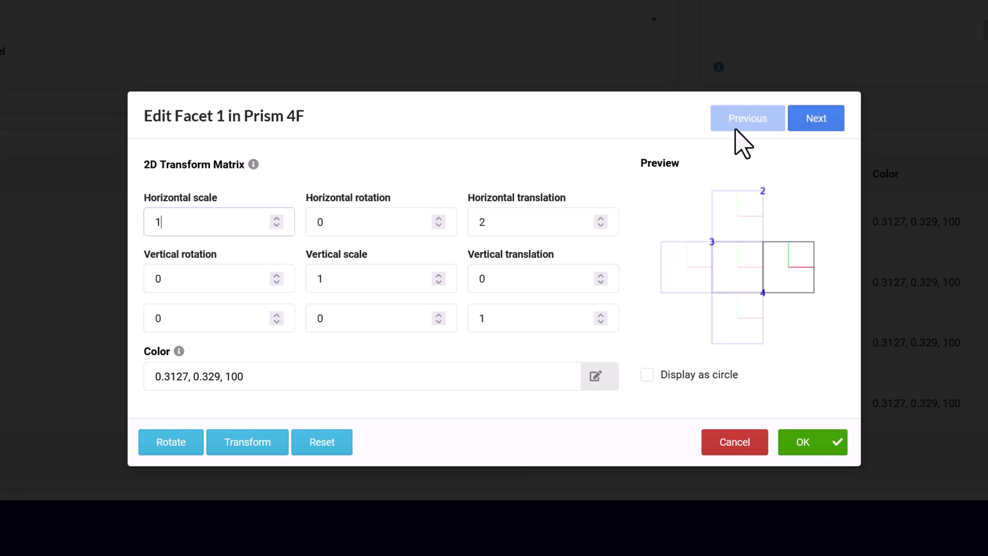
left_click(647, 374)
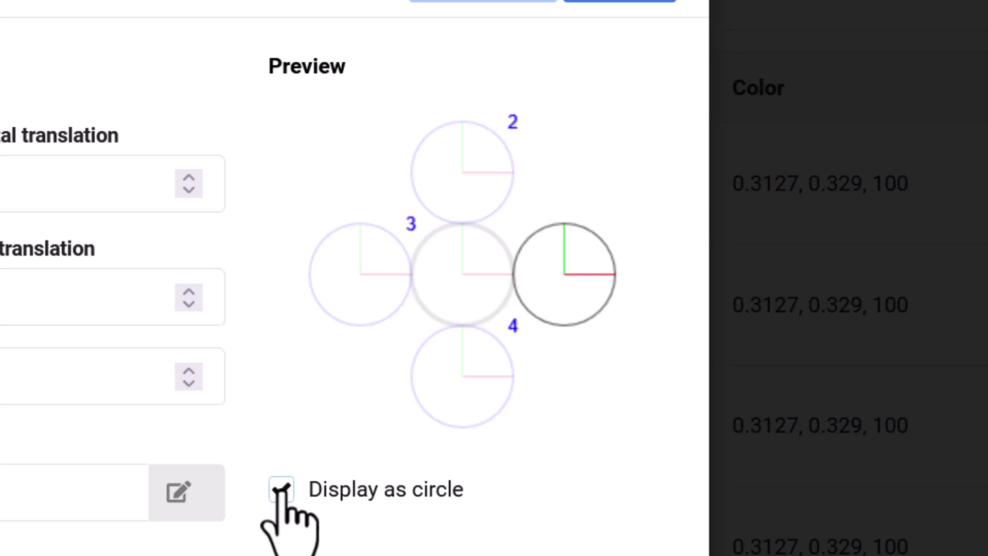
left_click(282, 490)
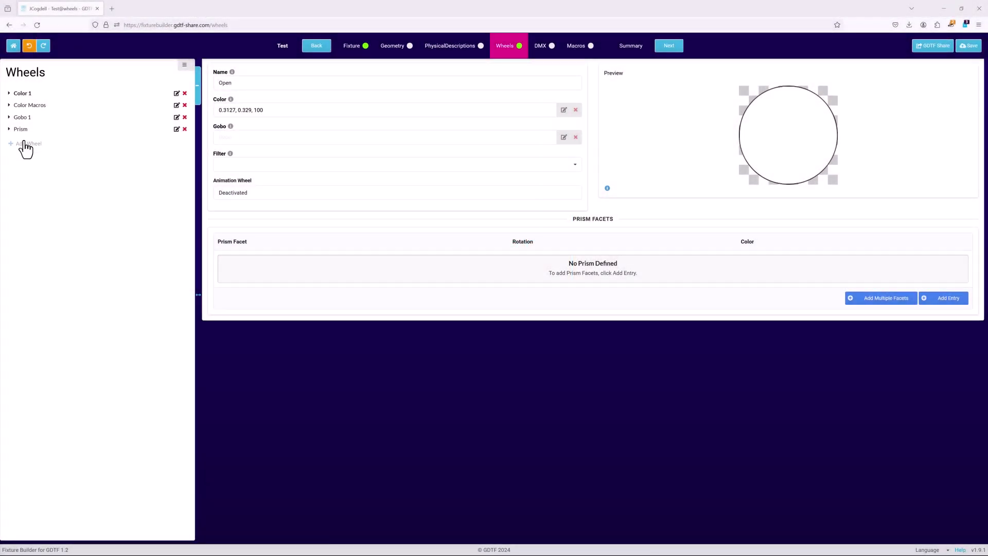
Add a new wheel and rename it Animation 1
left_click(24, 144)
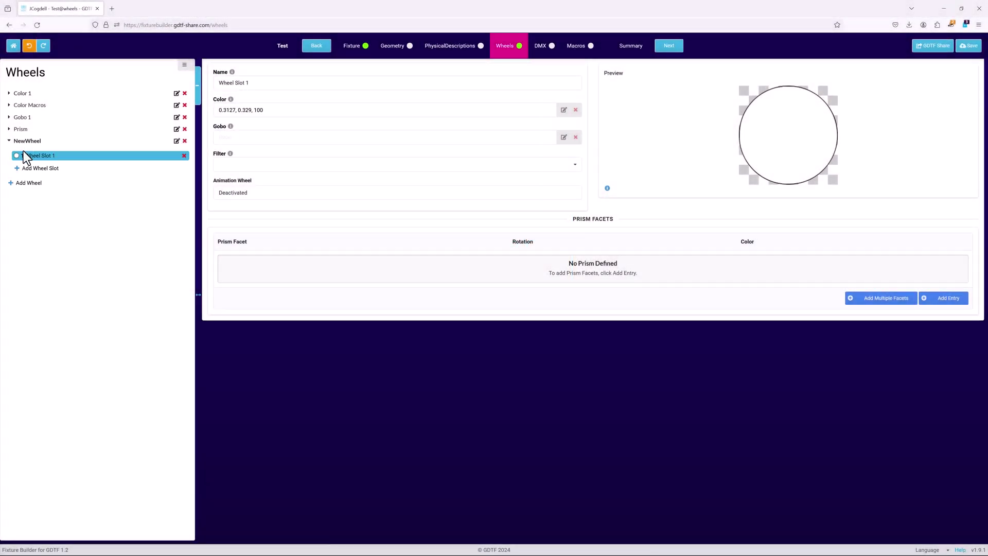
left_click(177, 142)
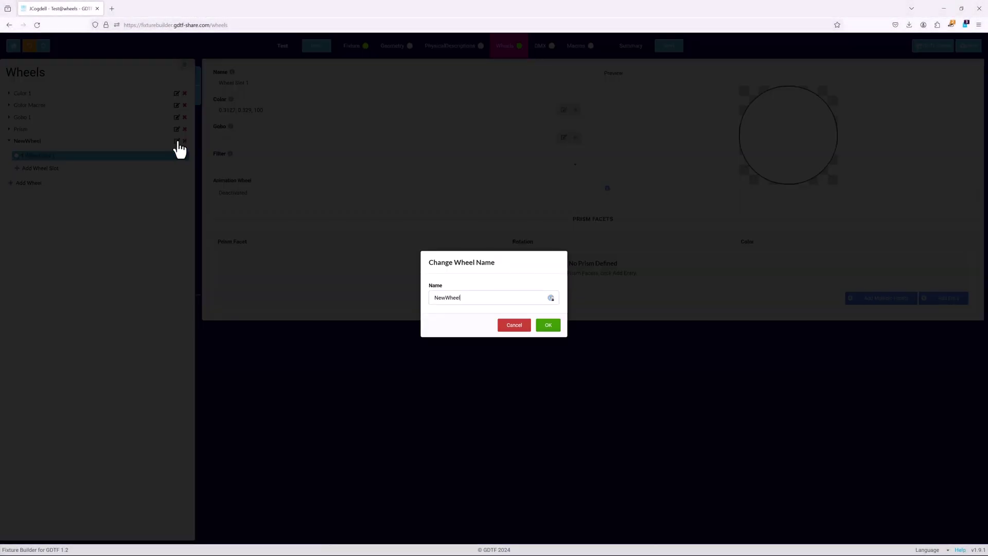
key("BackSpace")
key("BackSpace")
key("BackSpace")
key("BackSpace")
key("BackSpace")
key("BackSpace")
key("BackSpace")
type("Animation 1")
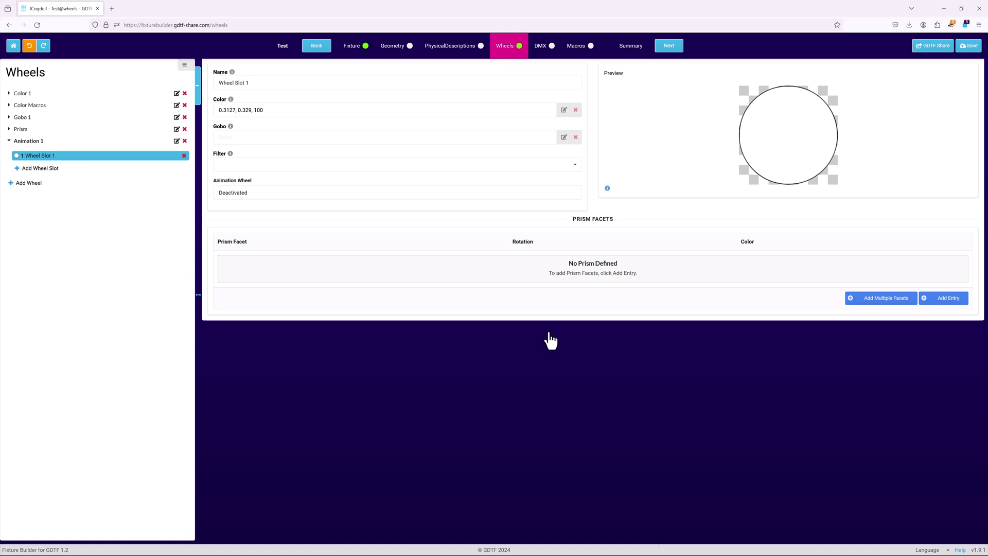
Rename the wheel's first slot to open and add a second slot named Animation 1
left_click(68, 158)
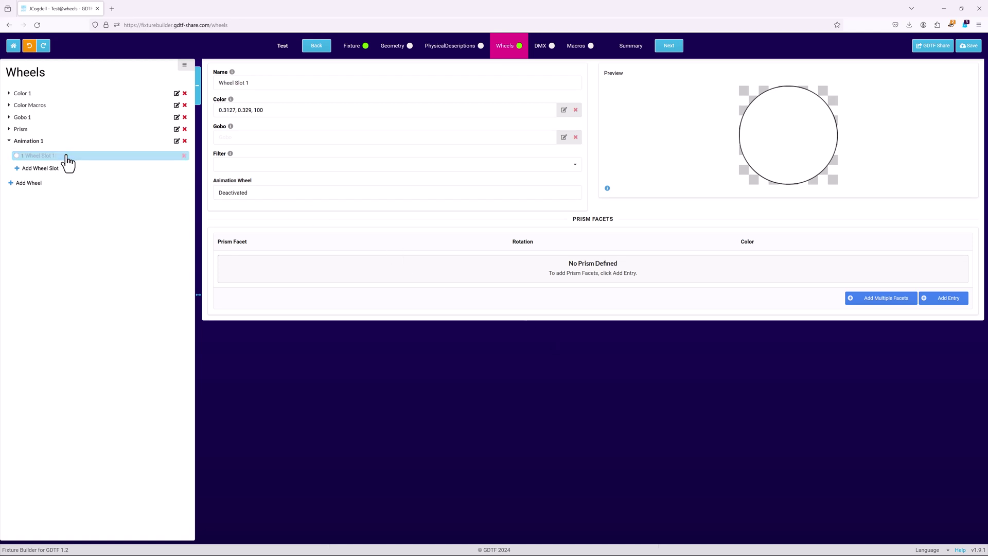
left_click_drag(254, 83, 219, 83)
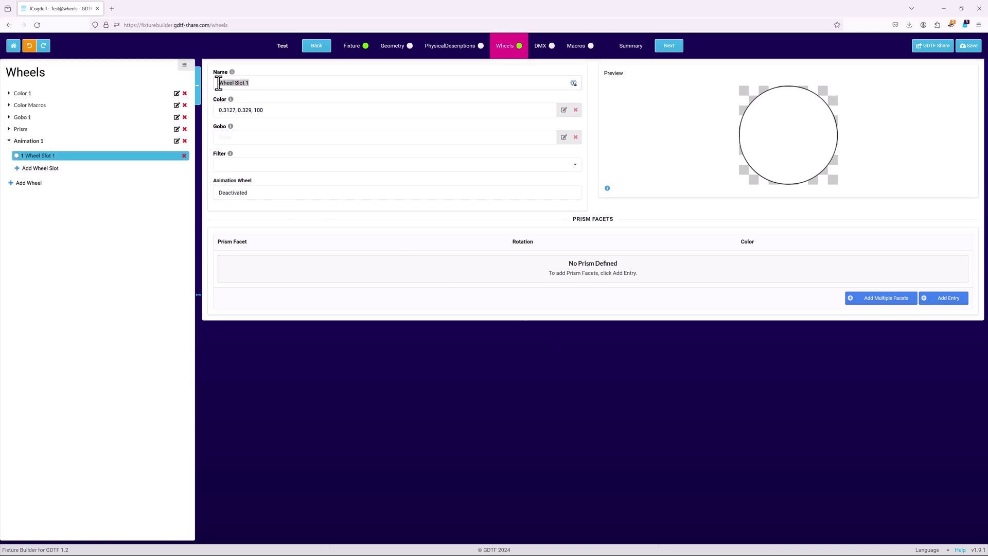
key("BackSpace")
left_click(46, 169)
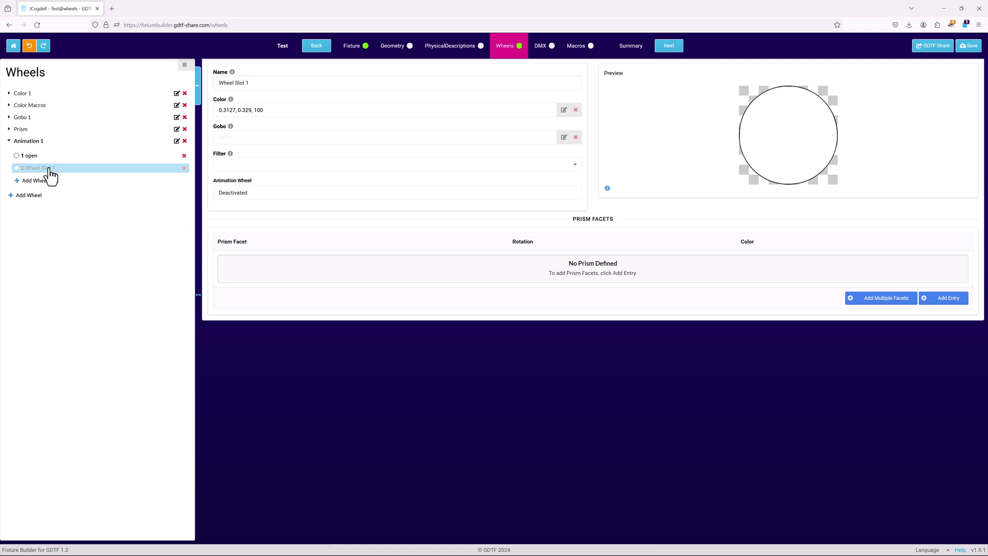
triple_click(211, 84)
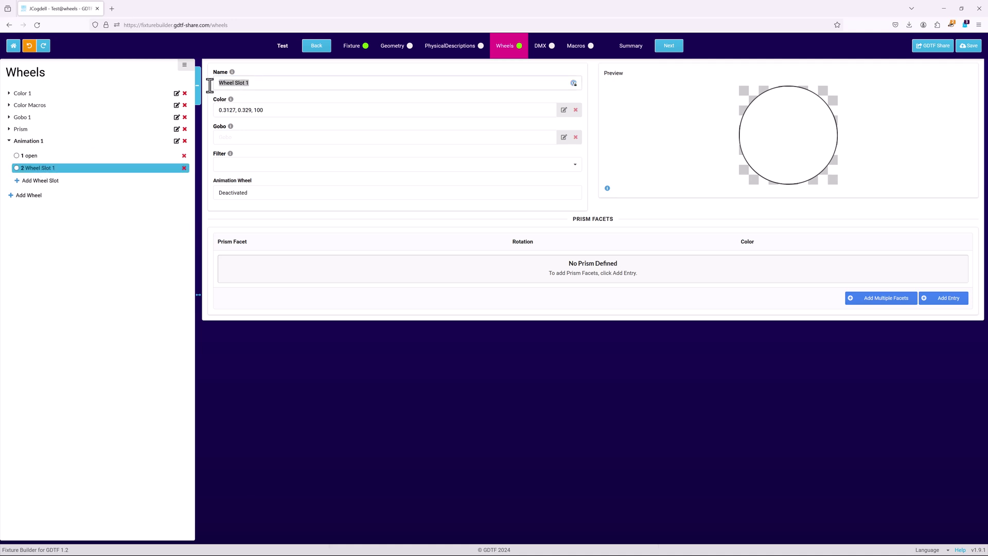
type("Animation")
Load gobo image 15020293.png into the Animation 1 slot and bring up its Animation Wheel settings
left_click(552, 143)
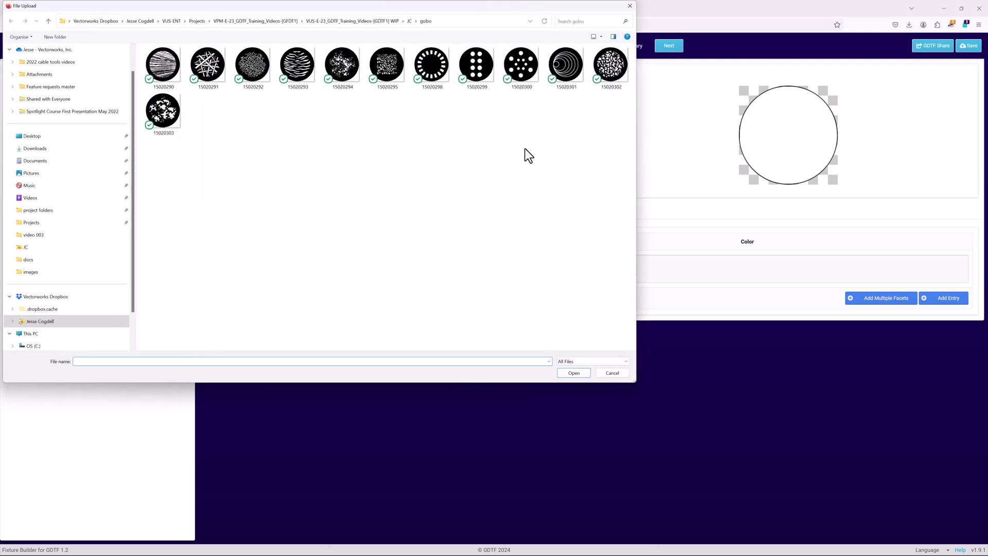
left_click(295, 76)
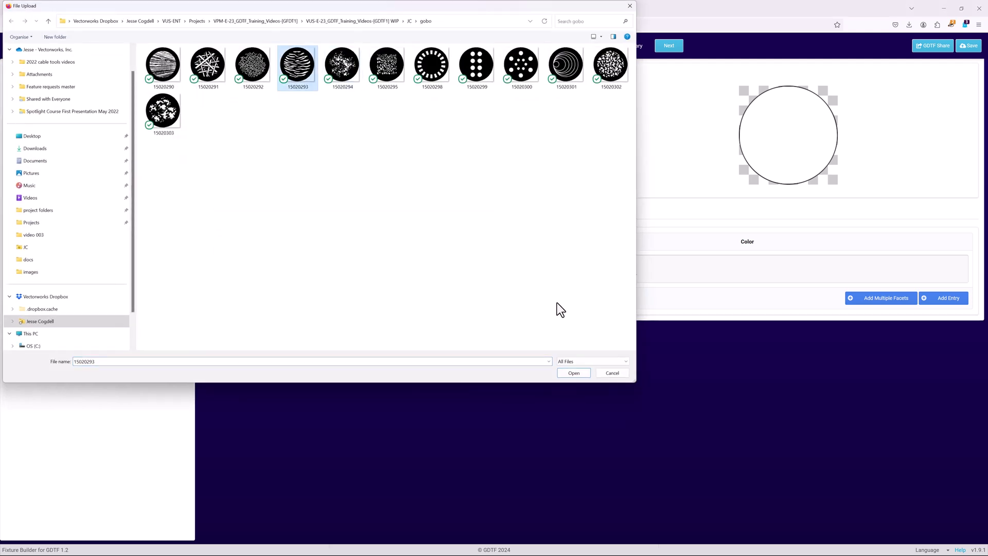
left_click(580, 373)
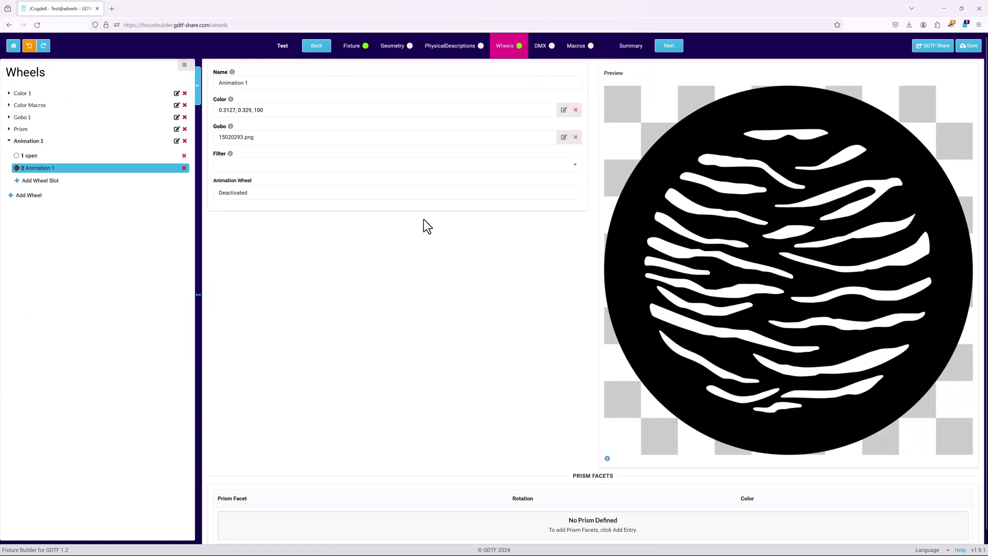
left_click(555, 192)
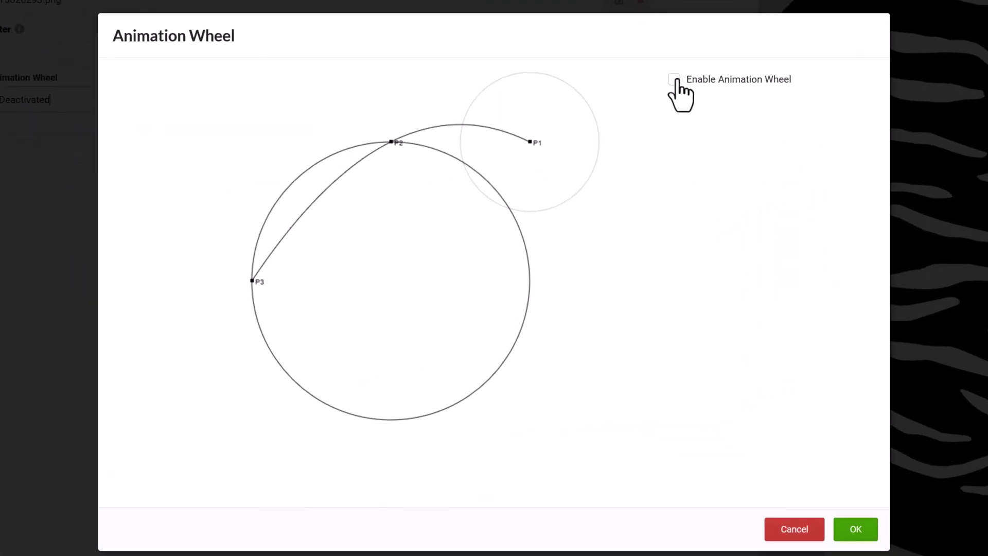
Enable the animation wheel and move P3 to -0.76, -0.702 and P2 to -0.385, 0.623
left_click(674, 79)
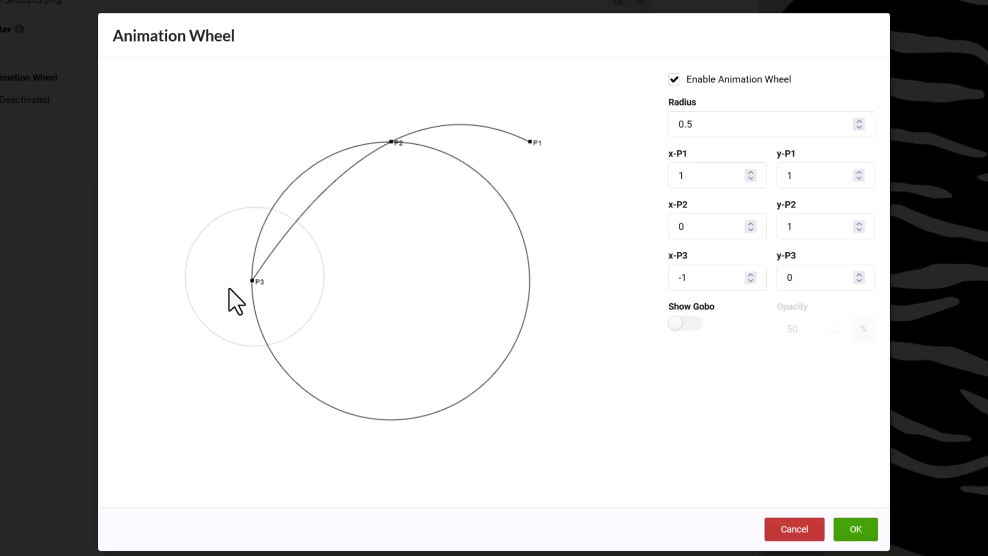
left_click(253, 281)
left_click_drag(252, 298, 284, 395)
left_click_drag(392, 142, 336, 194)
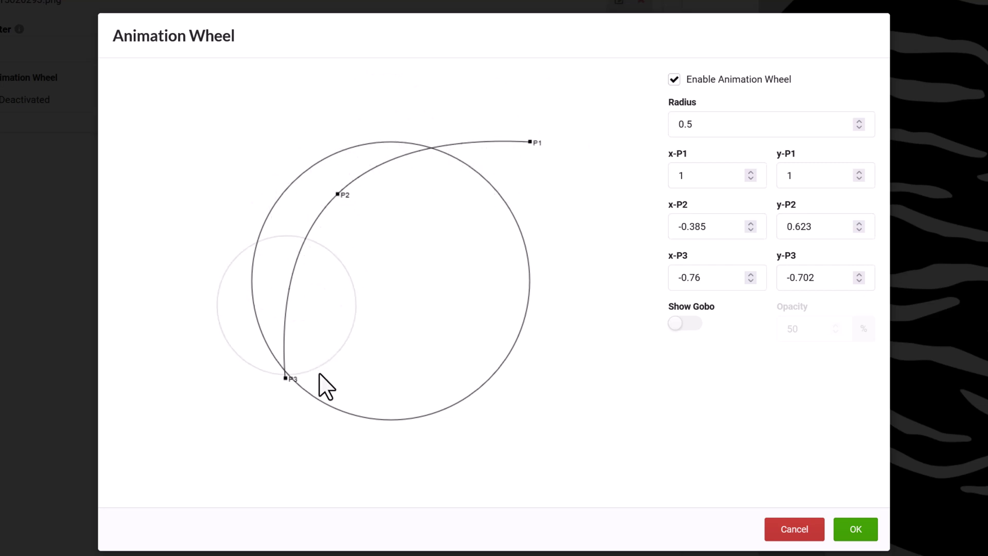
Set the animation wheel radius to .4 and turn on Show Gobo
left_click_drag(687, 128, 661, 128)
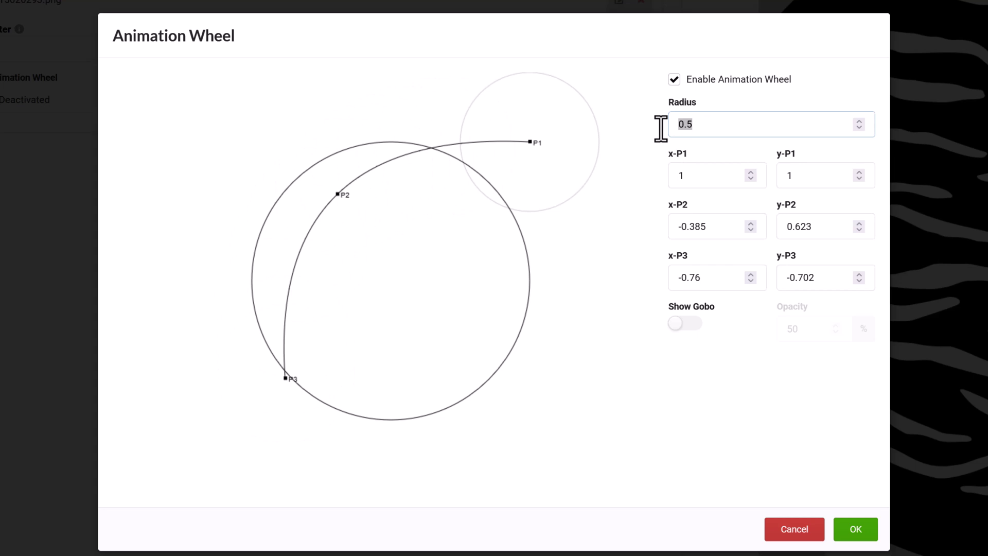
type(",4")
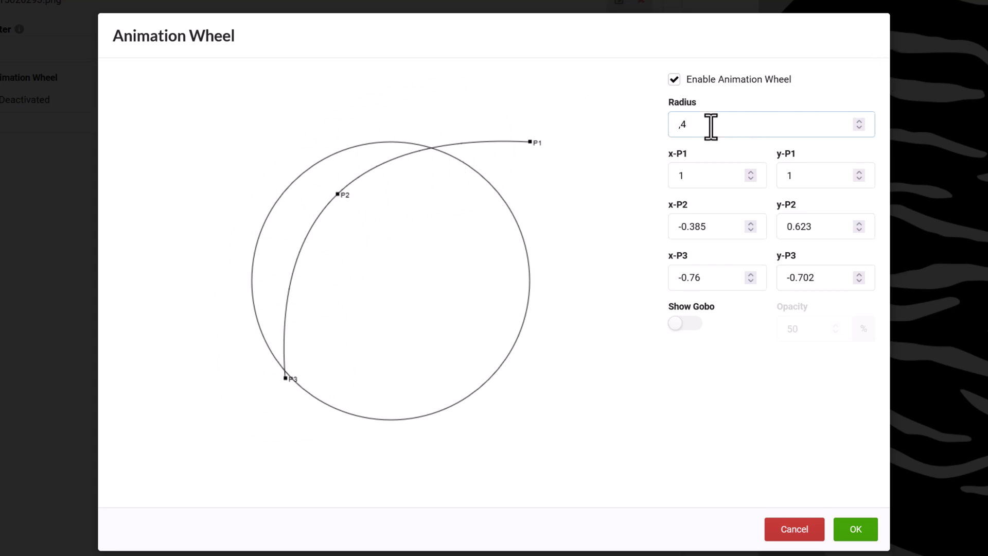
key("BackSpace")
type("4")
left_click(689, 324)
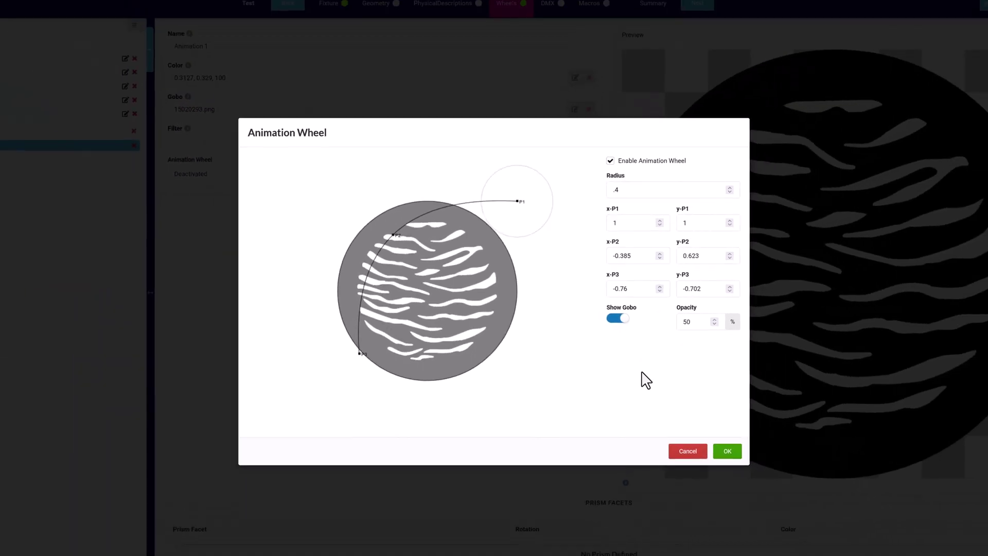
Apply the animation wheel settings so the slot reads R: 0.4 with P1–P3 coordinates
left_click(727, 451)
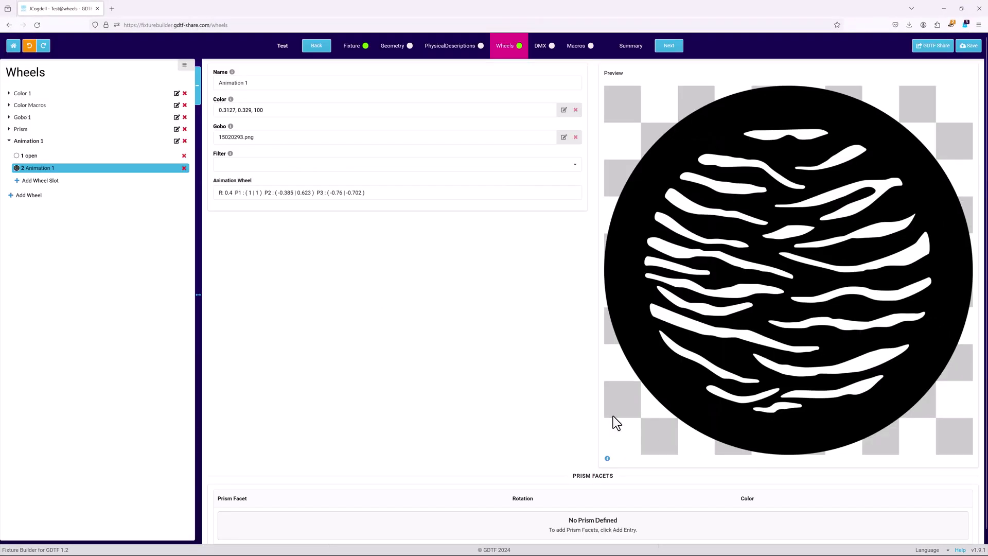